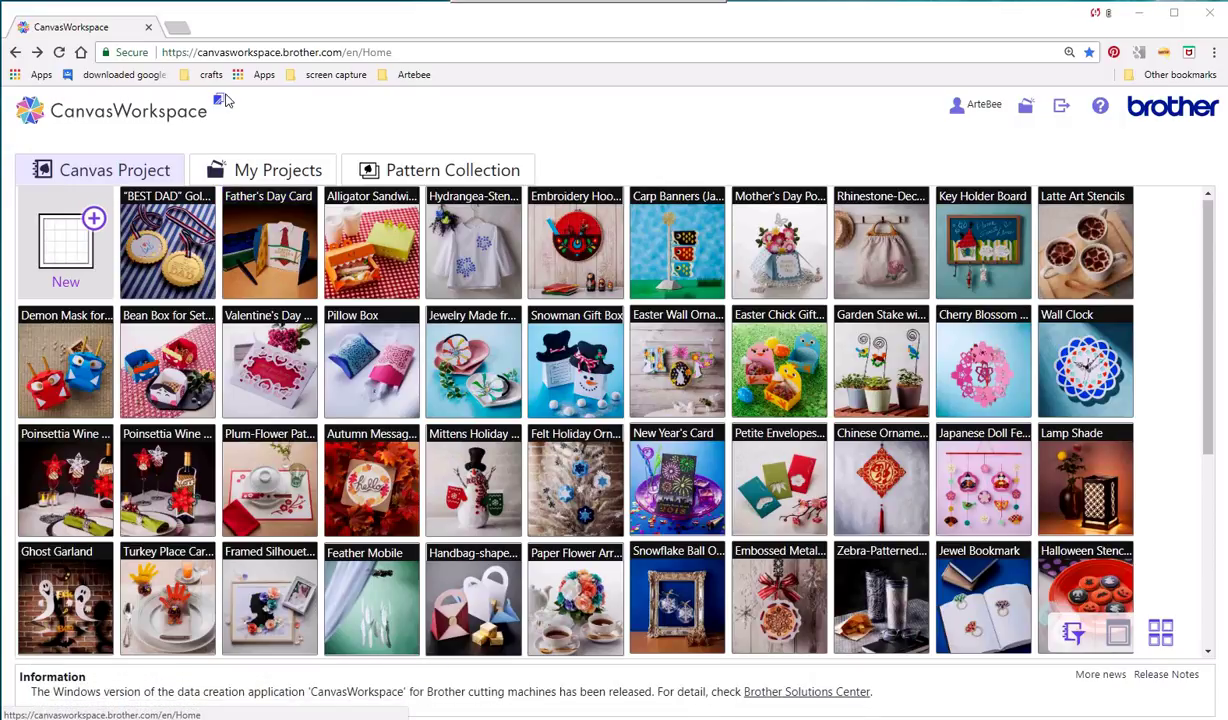
Look over the help and support links, then dismiss them.
mouse_move(224, 106)
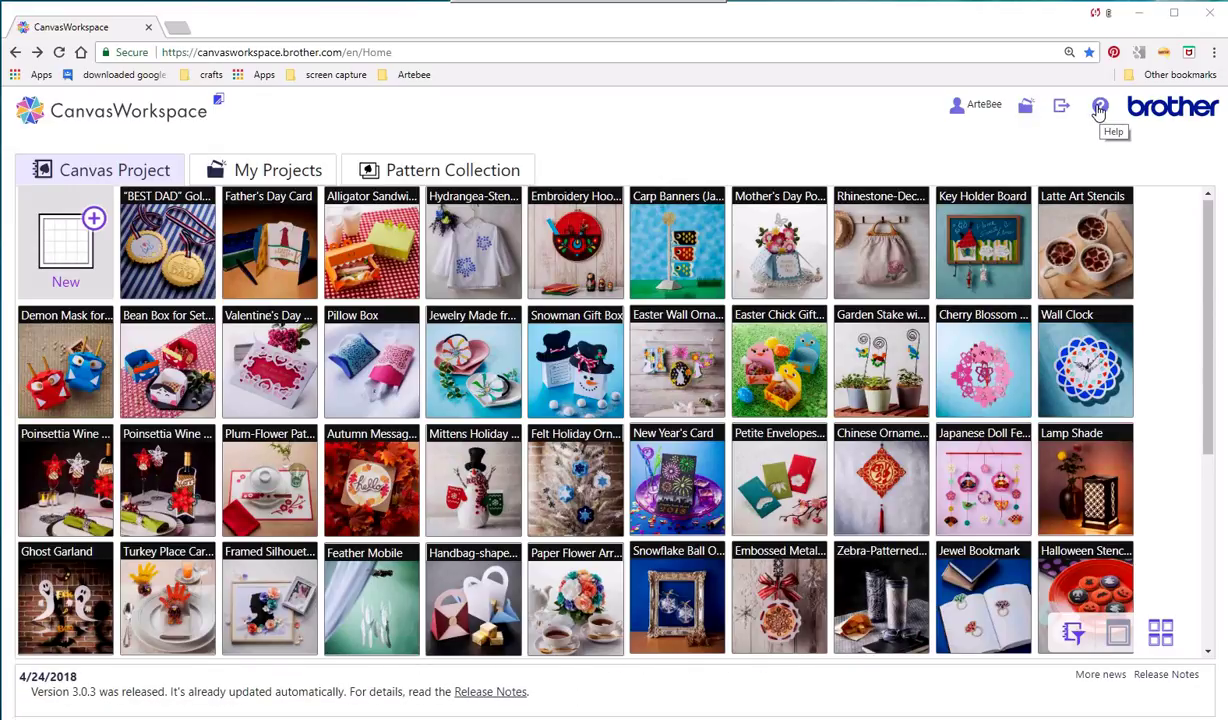
left_click(1099, 107)
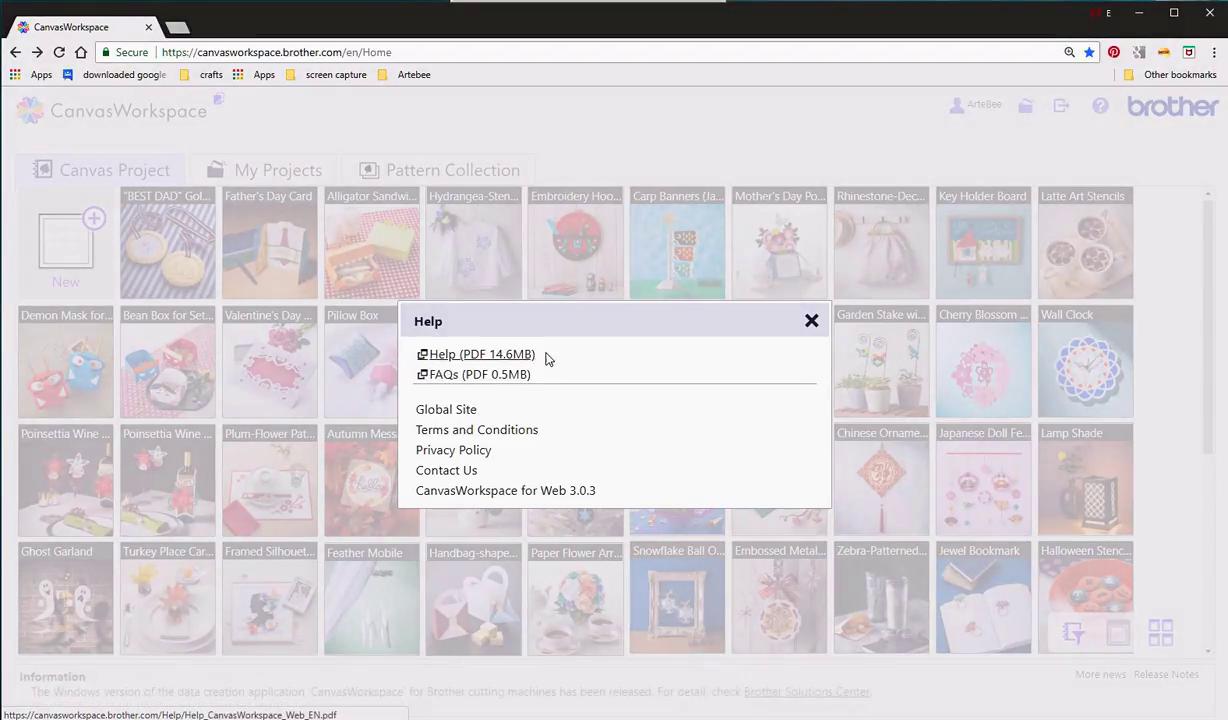
left_click(810, 325)
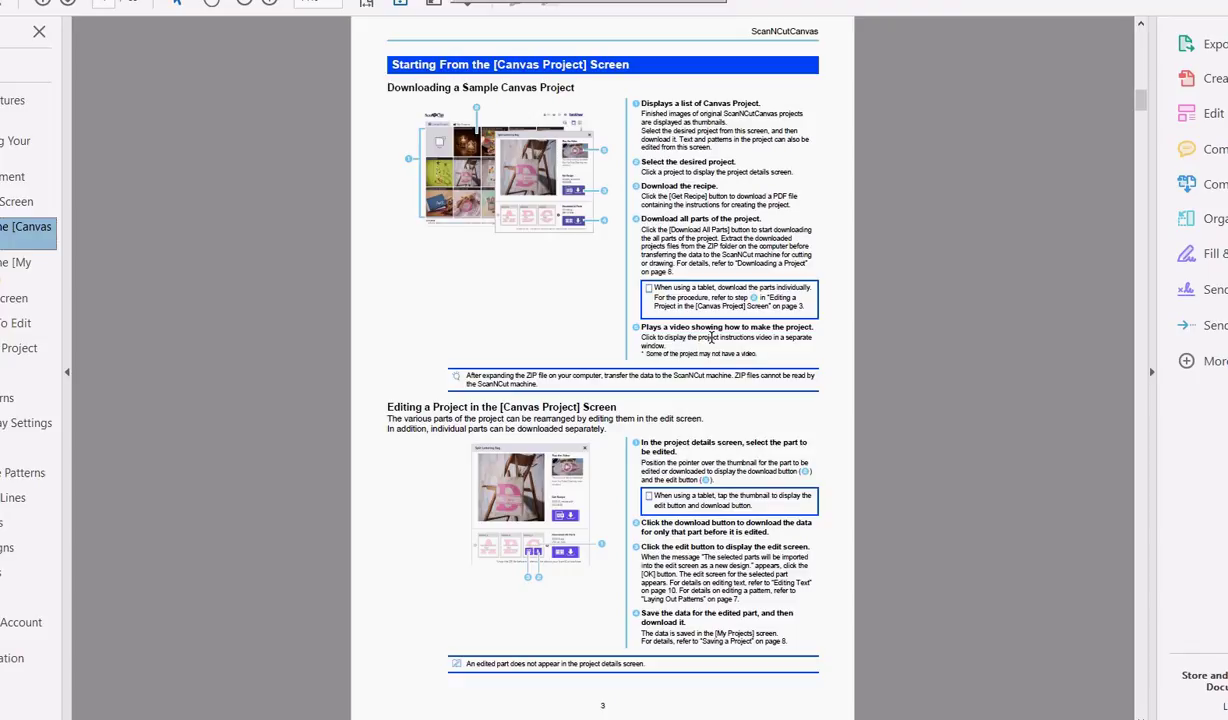
Step through the help PDF bookmarks from Application Features to Saving a Project on page 8.
left_click(21, 105)
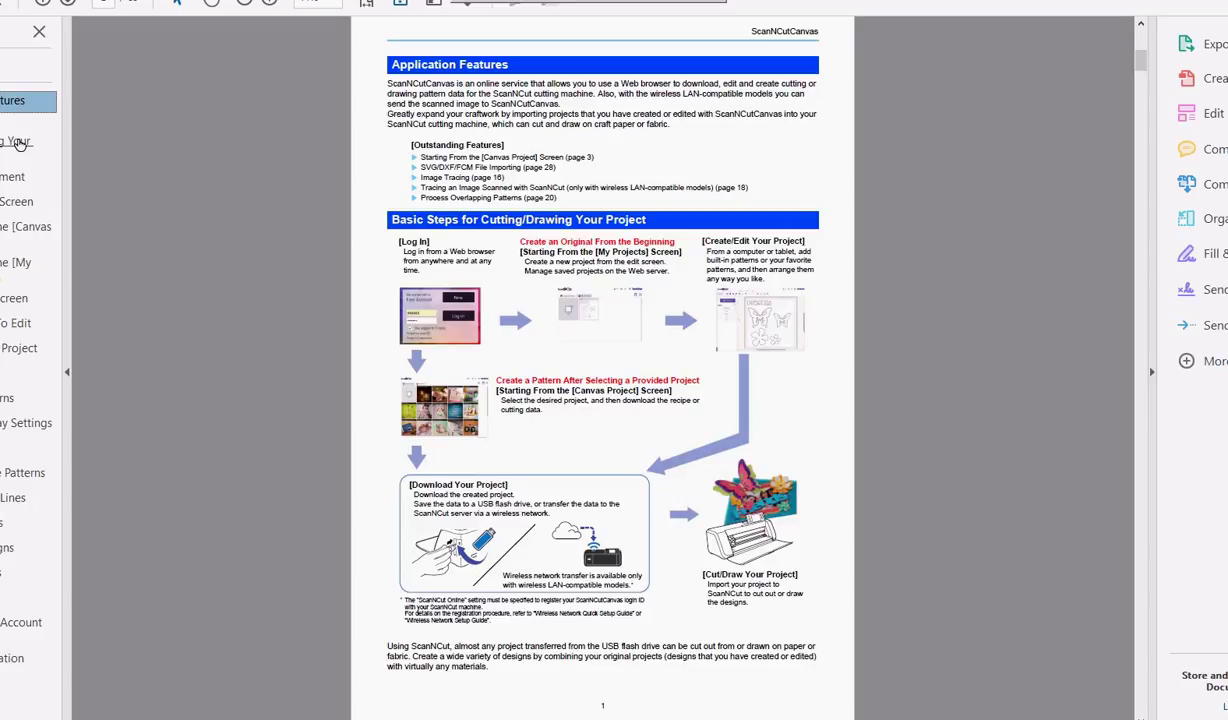
left_click(19, 142)
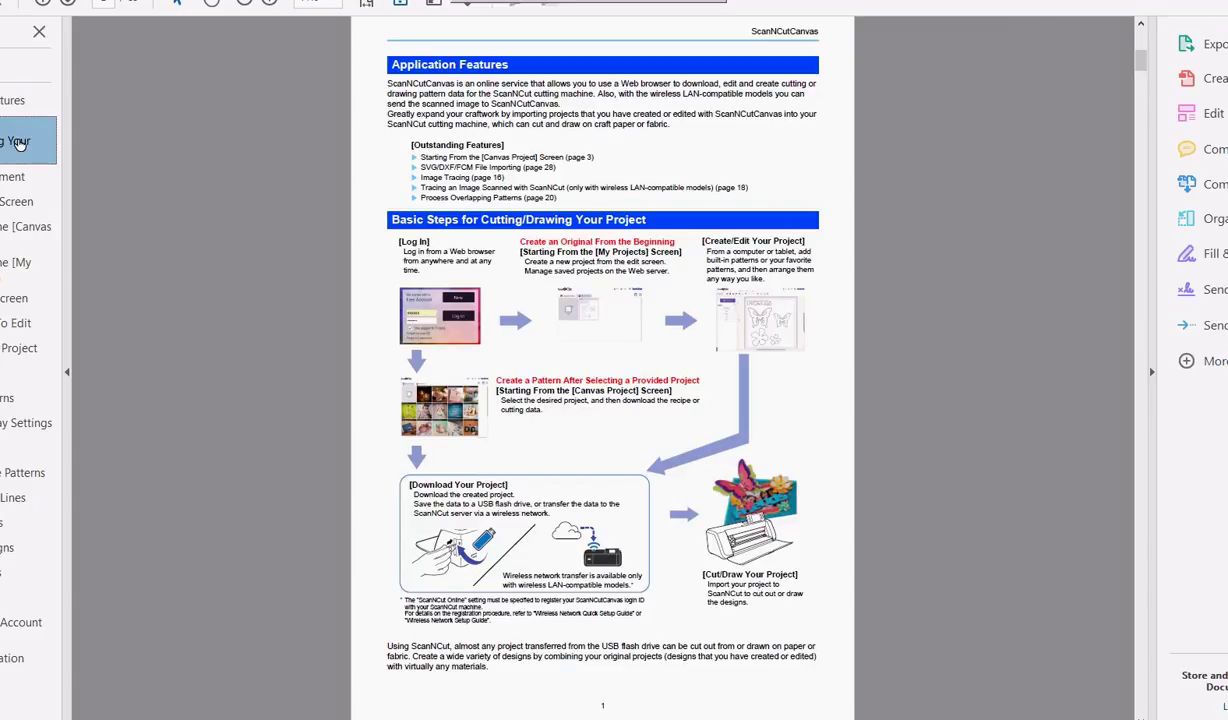
left_click(15, 178)
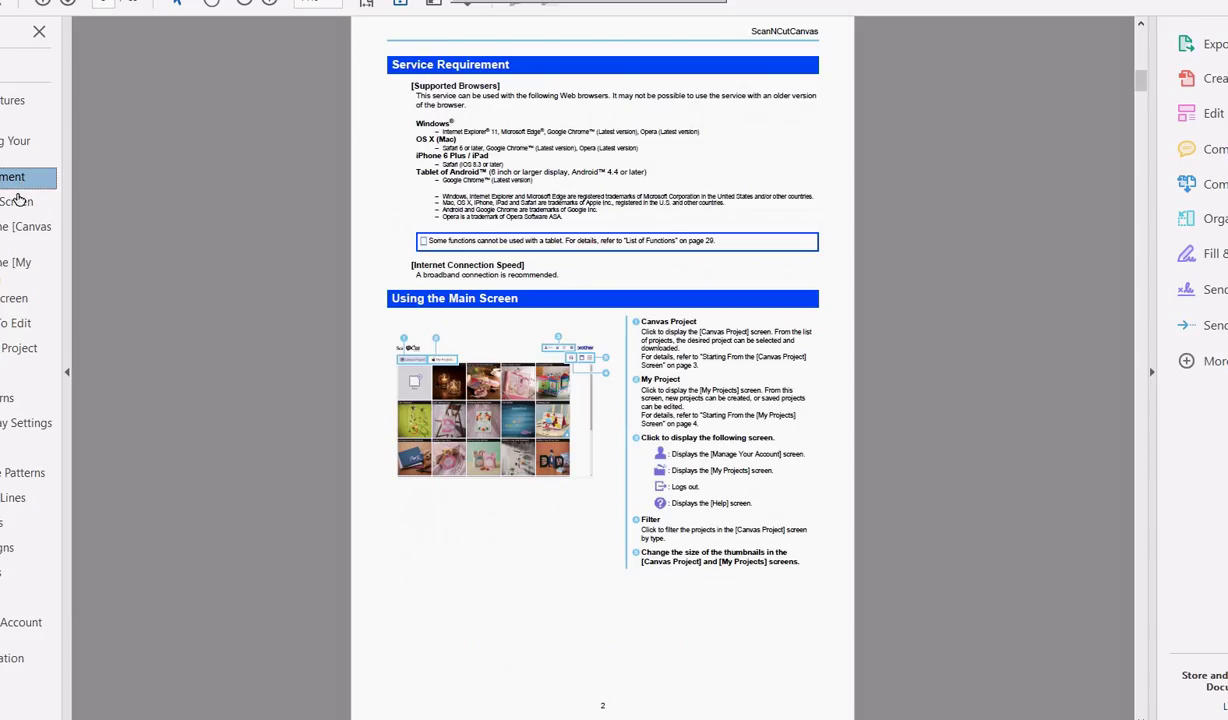
left_click(19, 230)
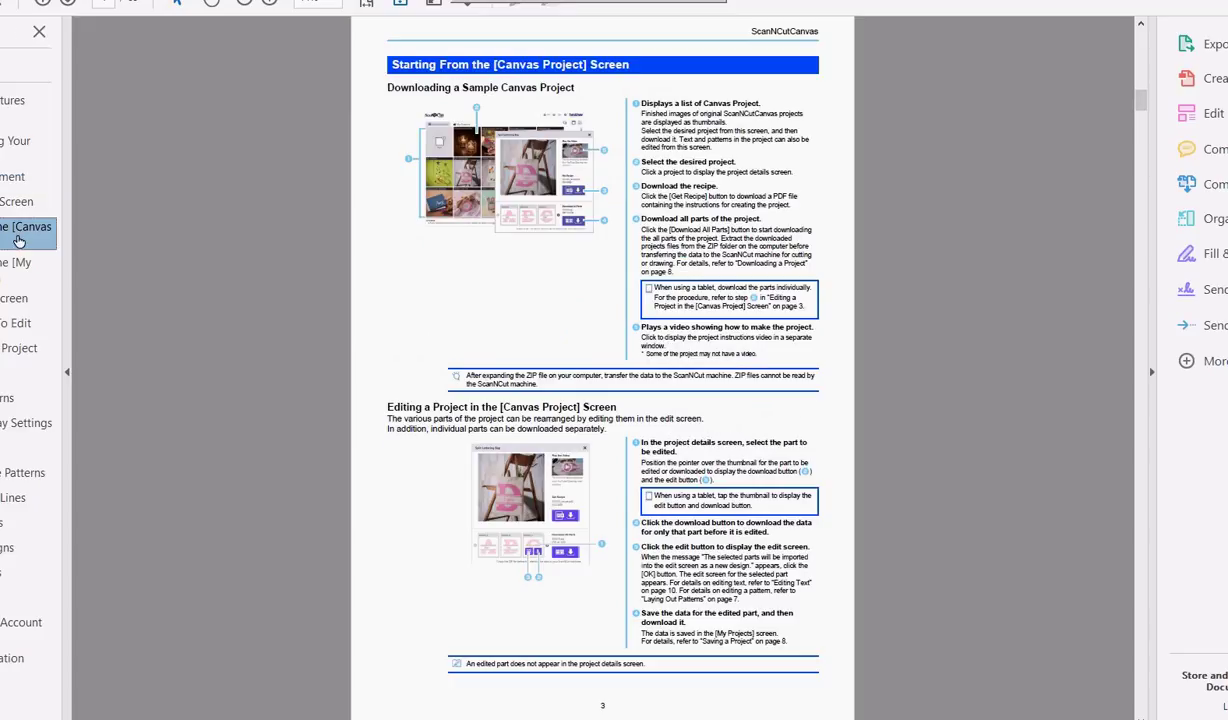
left_click(17, 299)
left_click(18, 325)
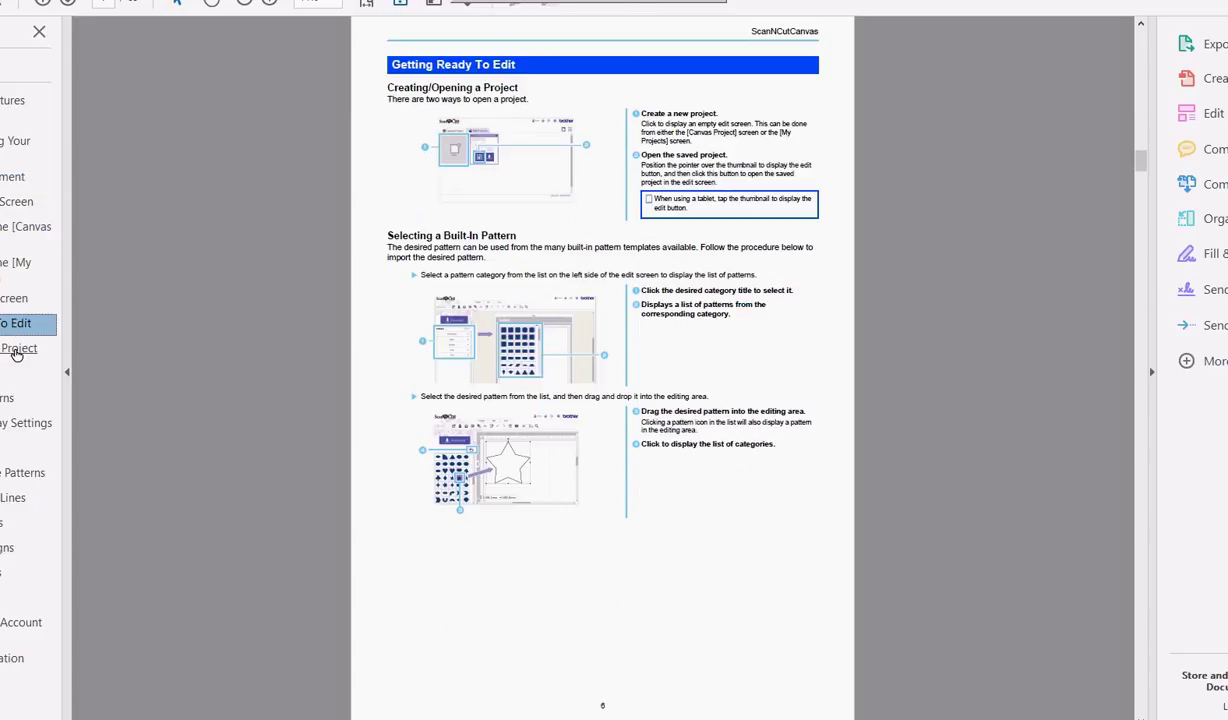
left_click(17, 350)
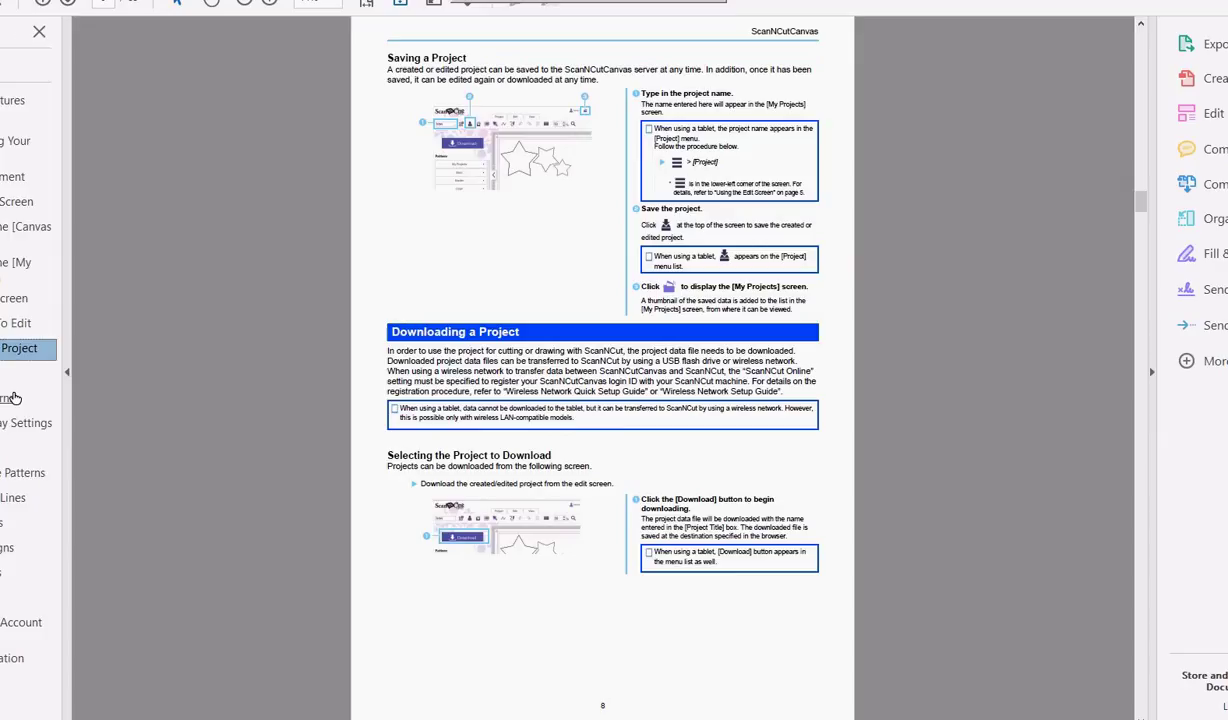
Jump to the Arranging Patterns page of the help manual.
left_click(12, 398)
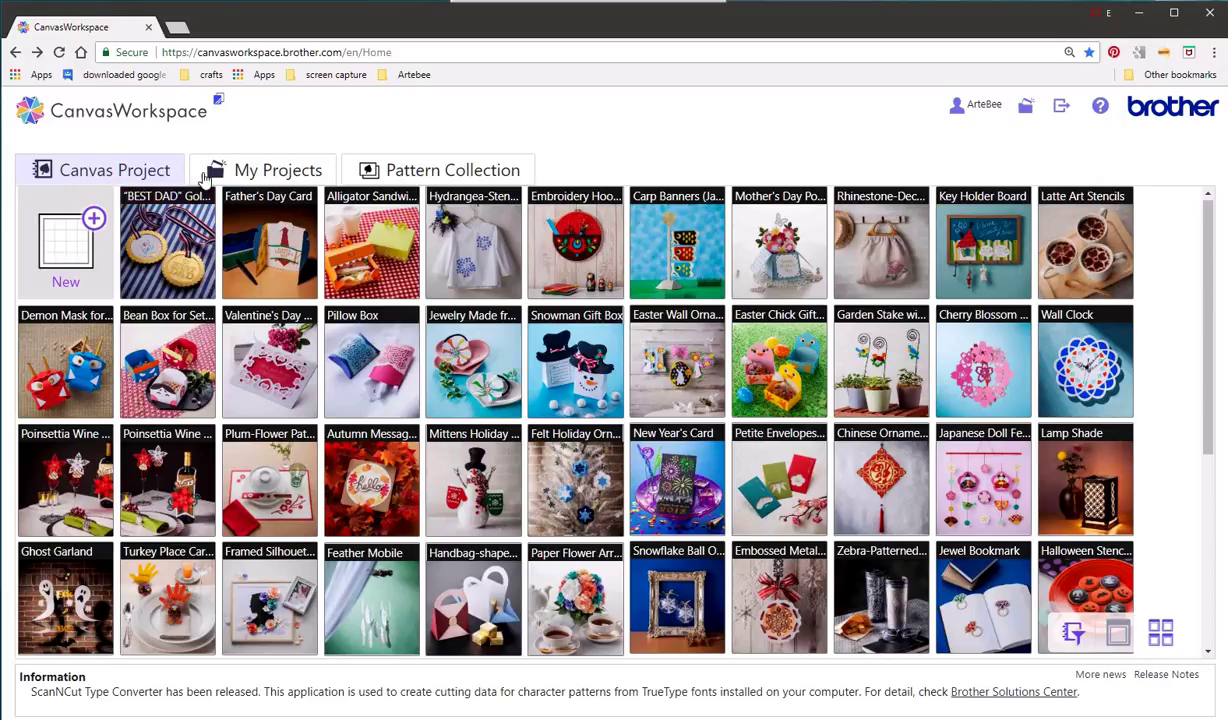
Show My Projects, including FD Text Card 1, word card and flowers, as large thumbnails.
left_click(283, 175)
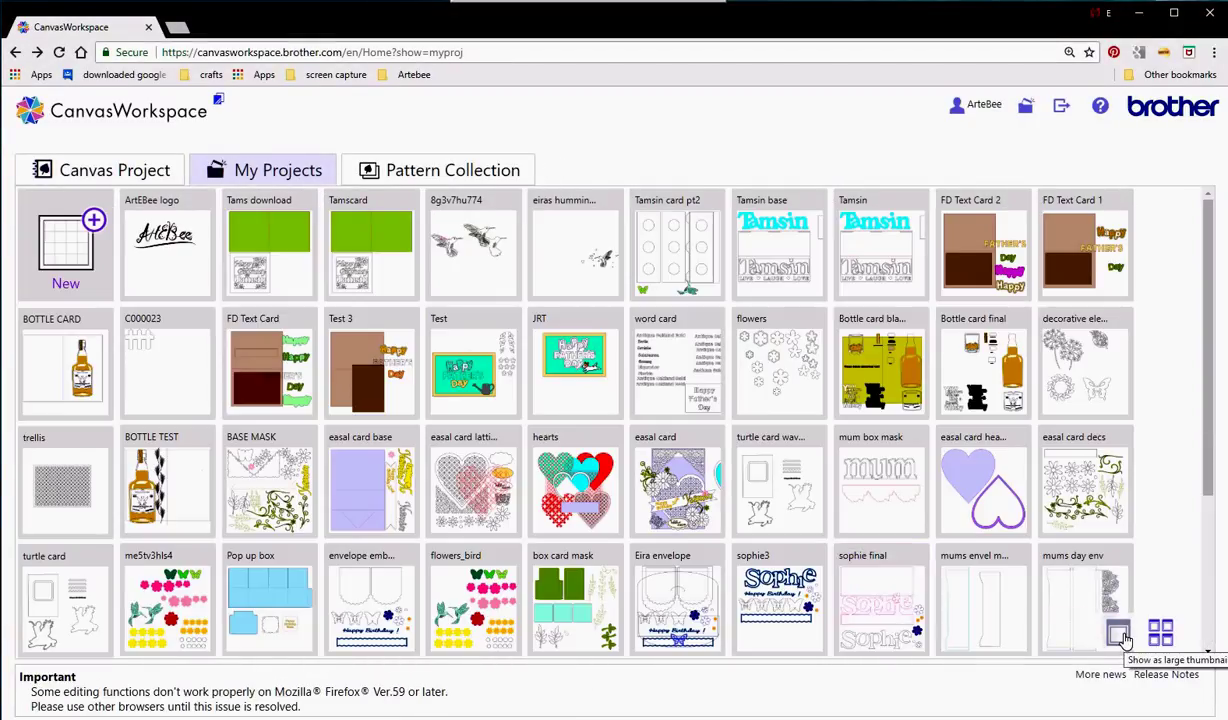
left_click(1120, 634)
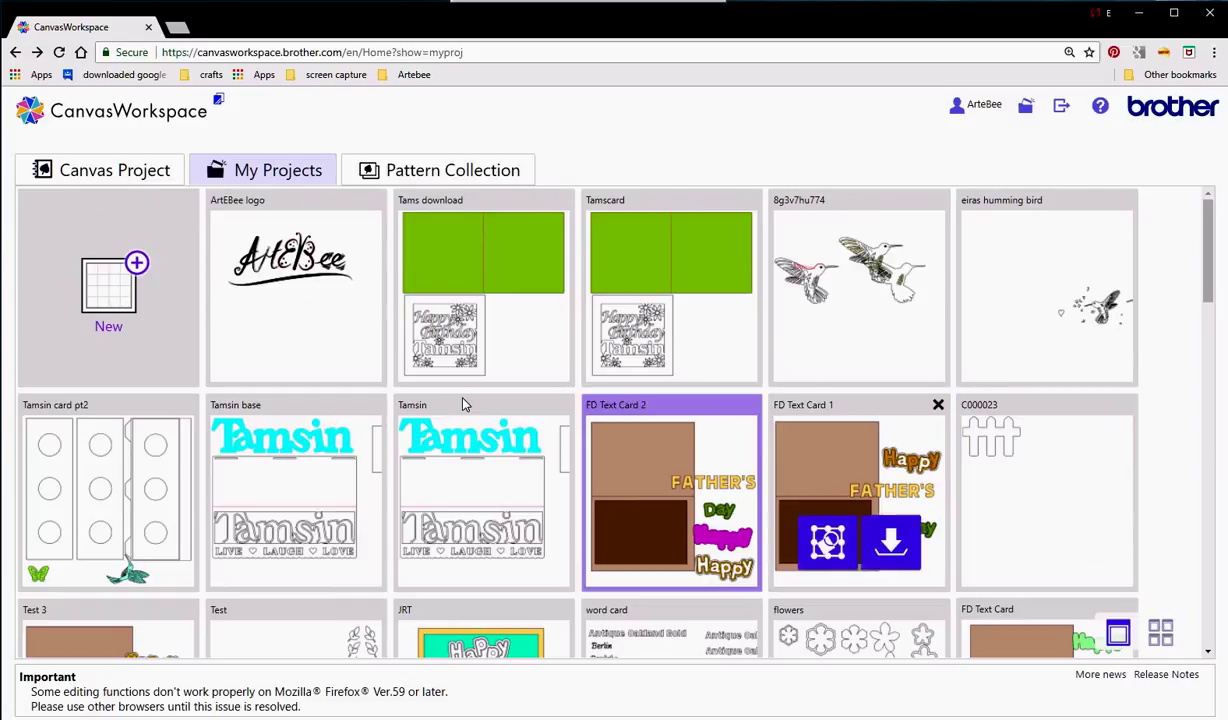
mouse_move(828, 403)
mouse_move(447, 345)
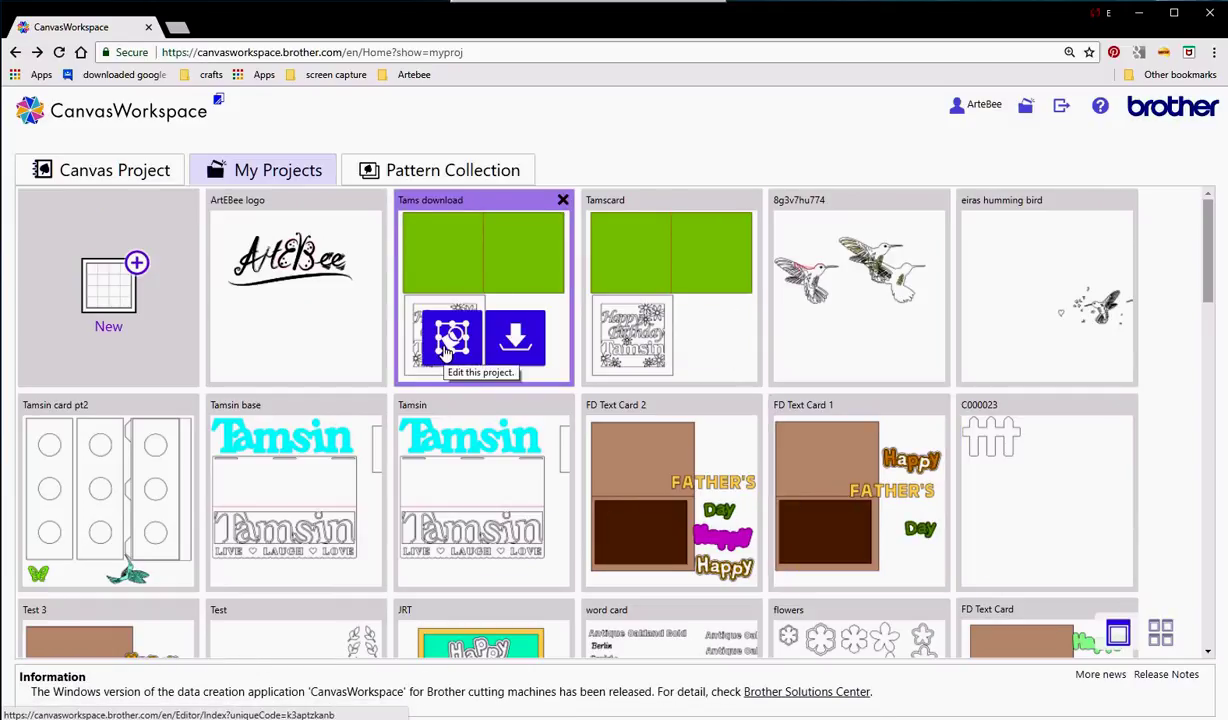
mouse_move(735, 347)
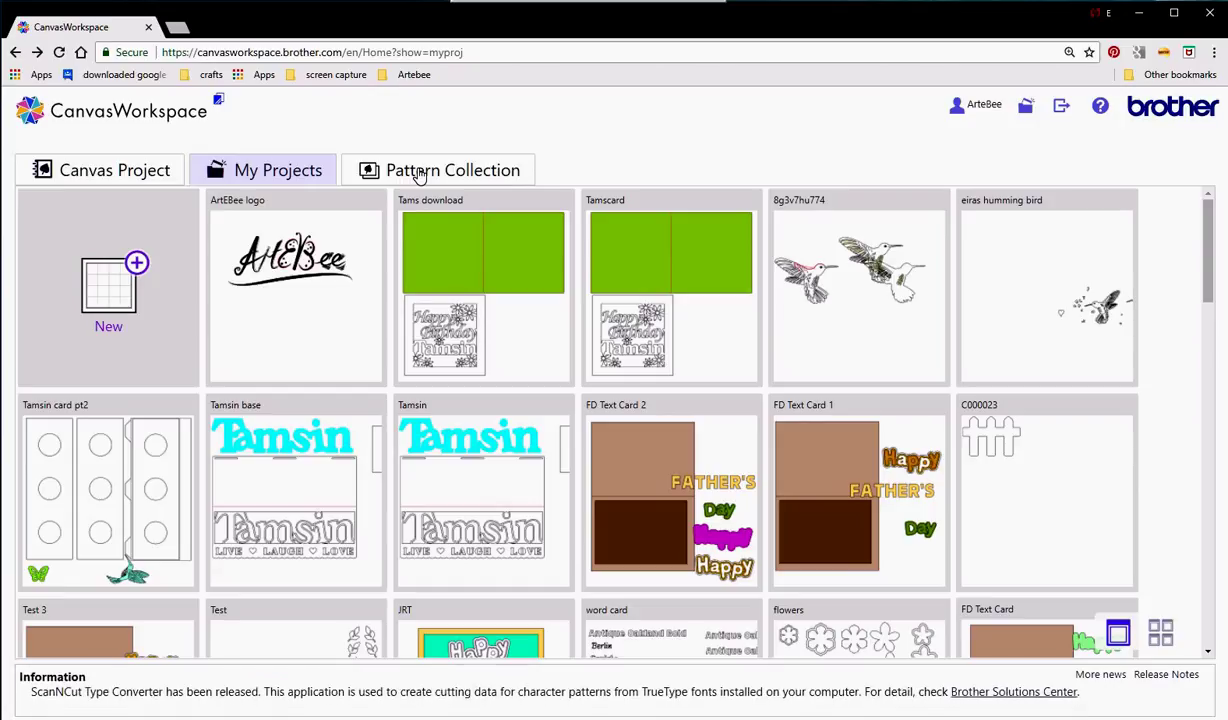
Start activating the locked 25 design patterns pack from the Pattern Collection tab.
left_click(420, 175)
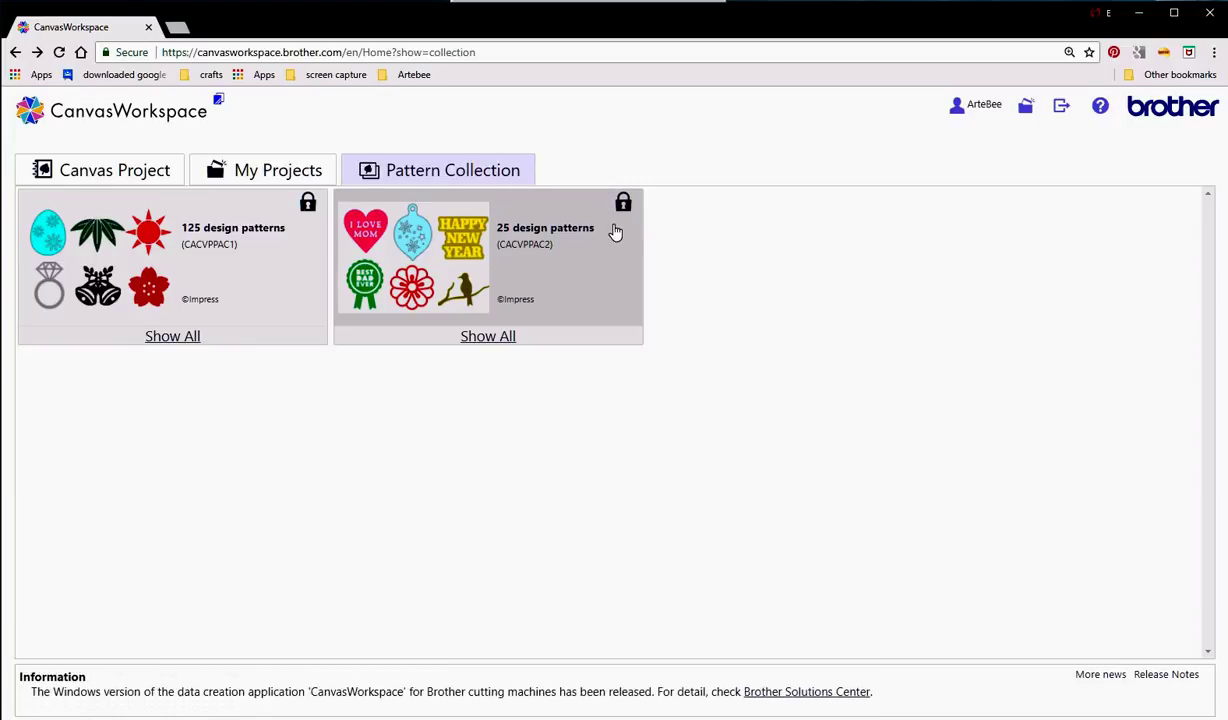
left_click(606, 266)
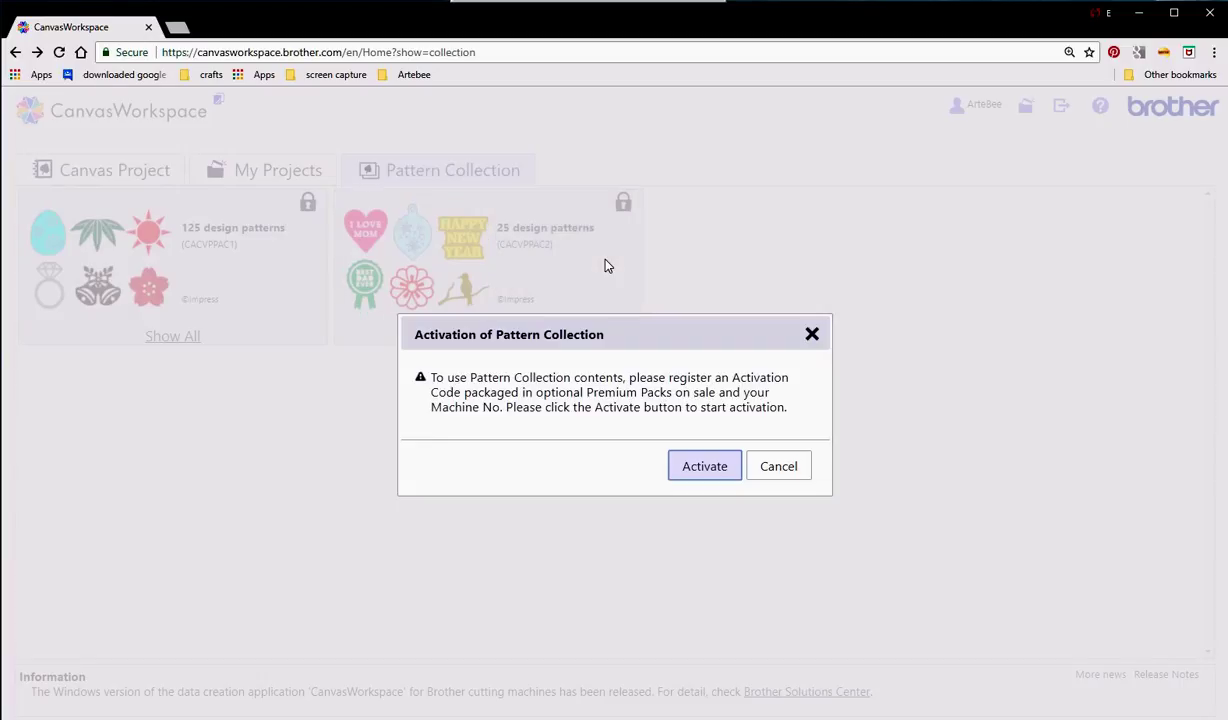
left_click(704, 466)
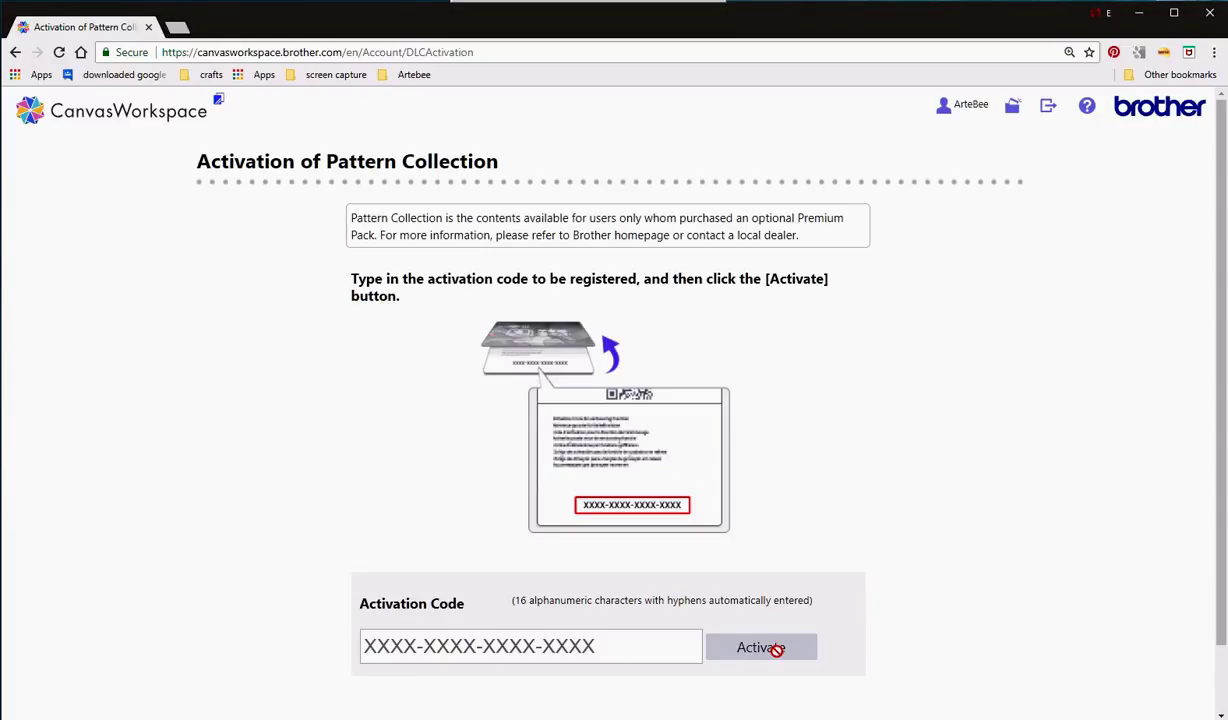
Return to the Pattern Collection list and scroll through the 25 design patterns preview.
left_click(15, 53)
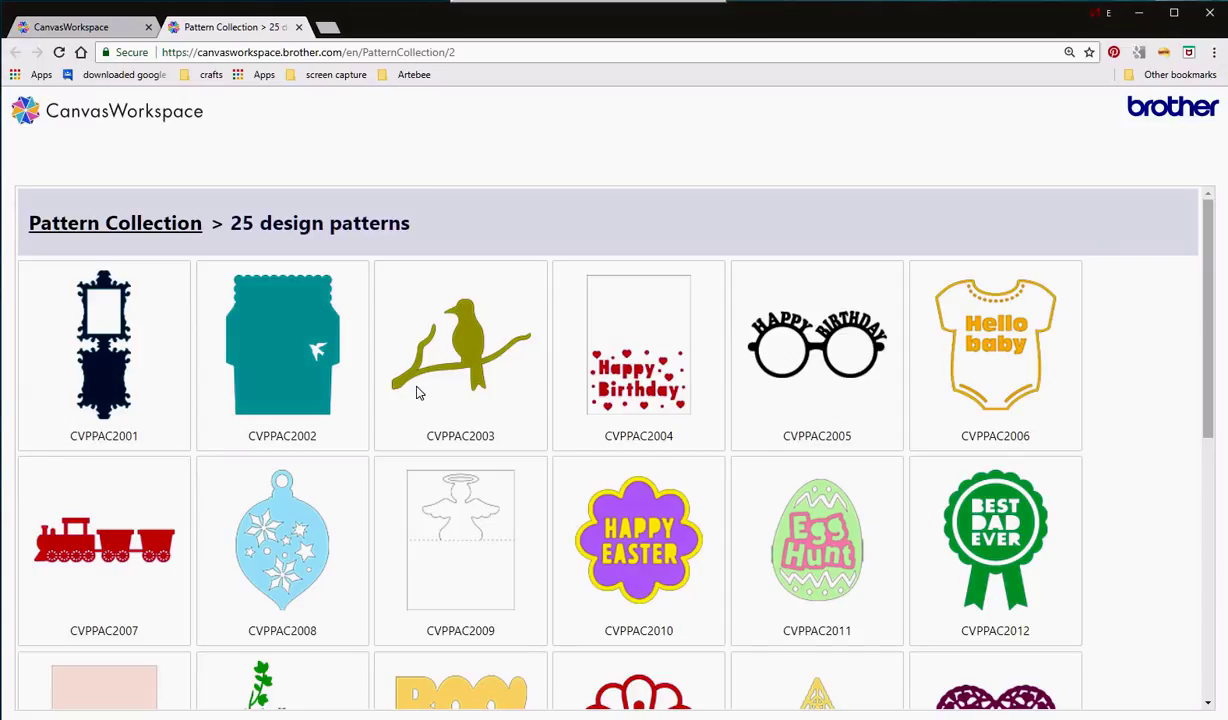
scroll(430, 392, "down", 3)
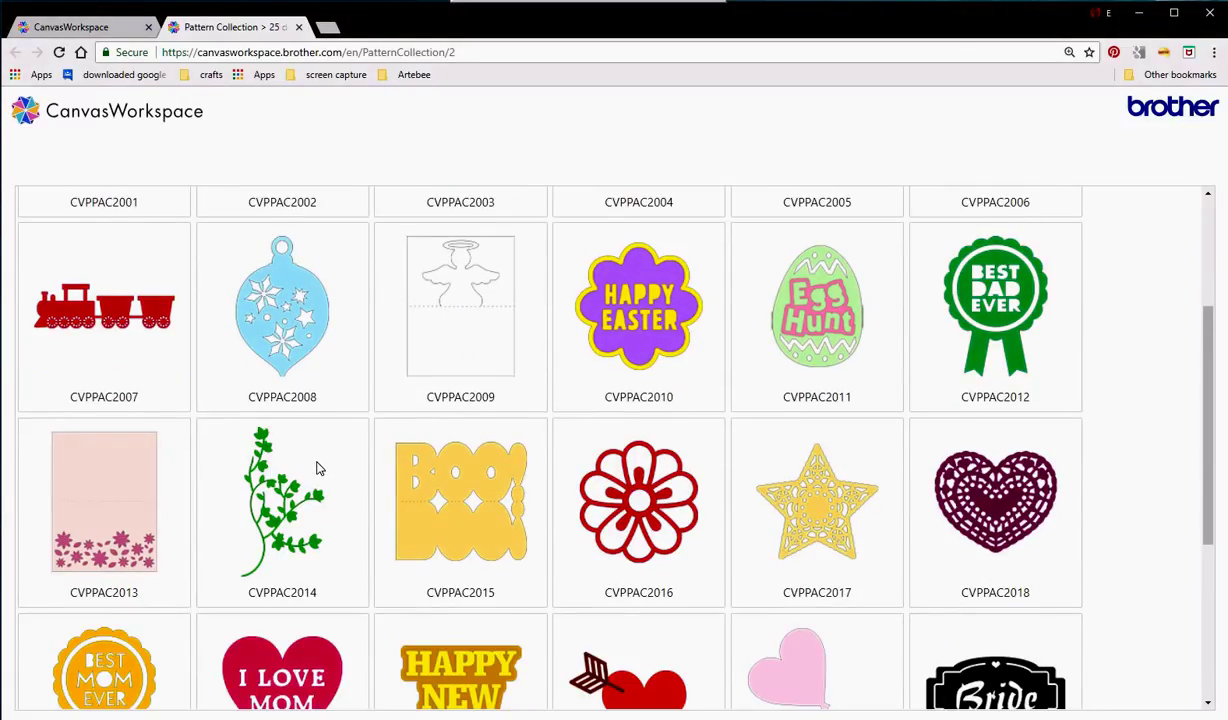
scroll(318, 468, "down", 3)
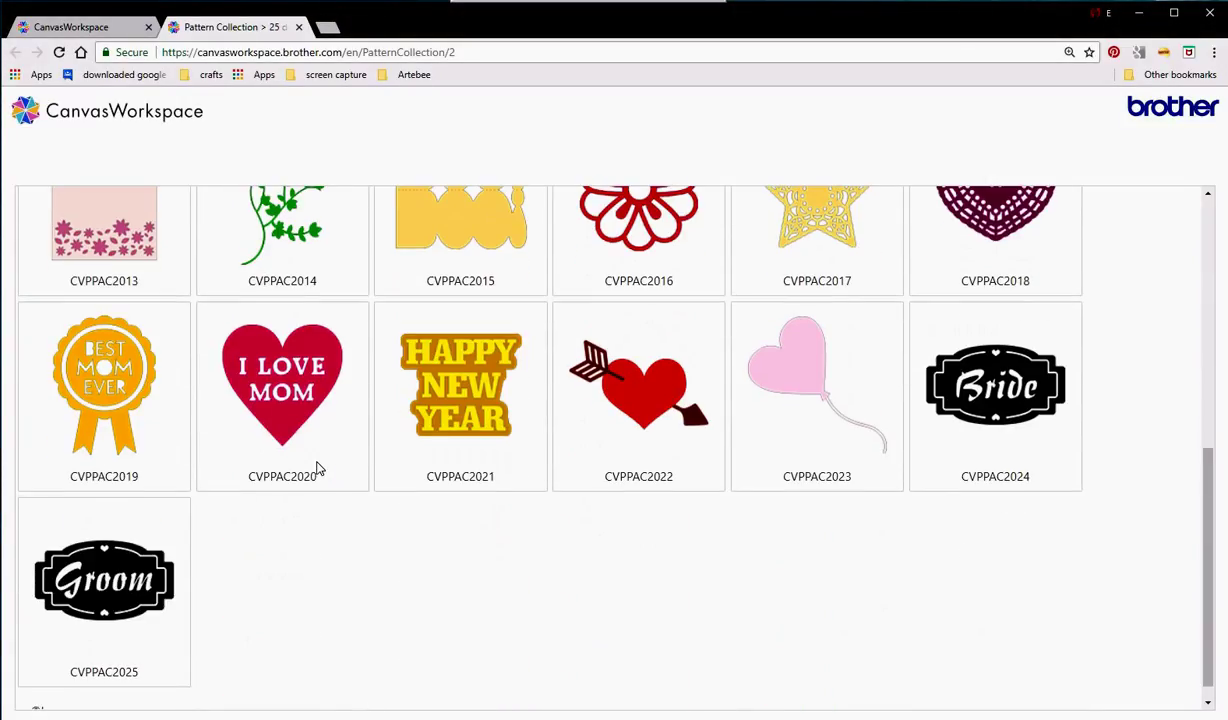
scroll(318, 468, "up", 2)
scroll(318, 468, "up", 2)
scroll(318, 468, "up", 1)
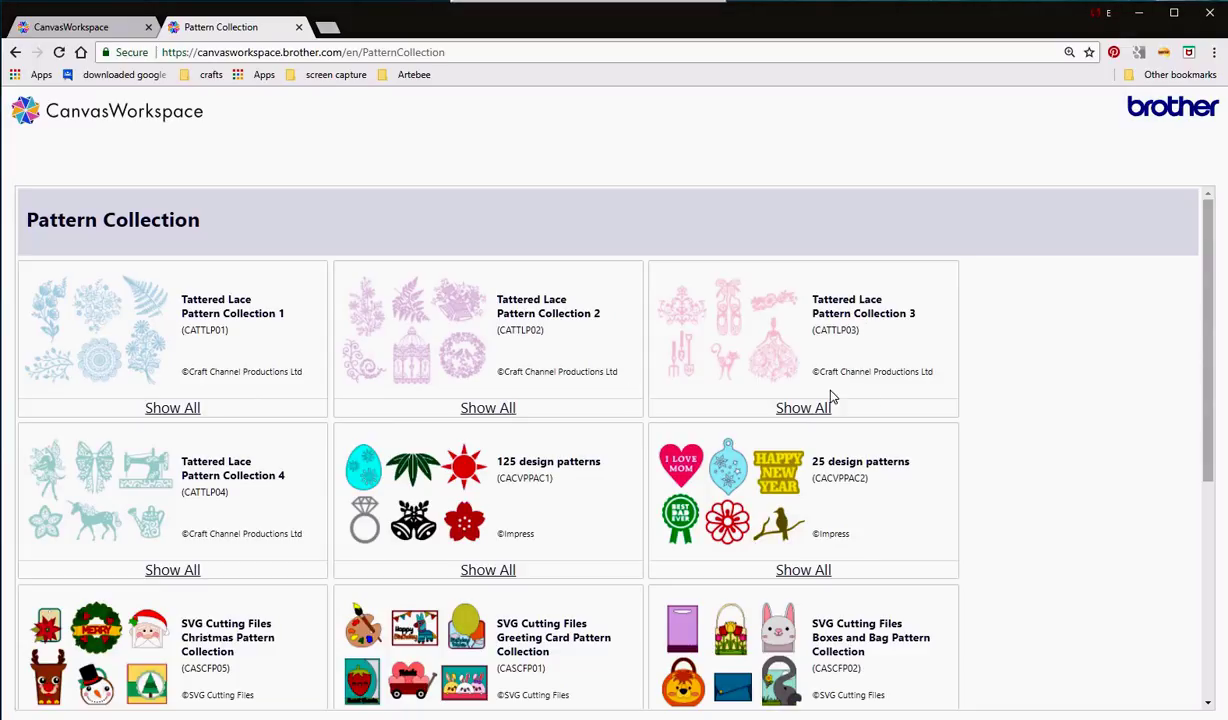
Scroll through the SVG Boxes and Bag catalogue, then close its tab.
scroll(812, 460, "down", 2)
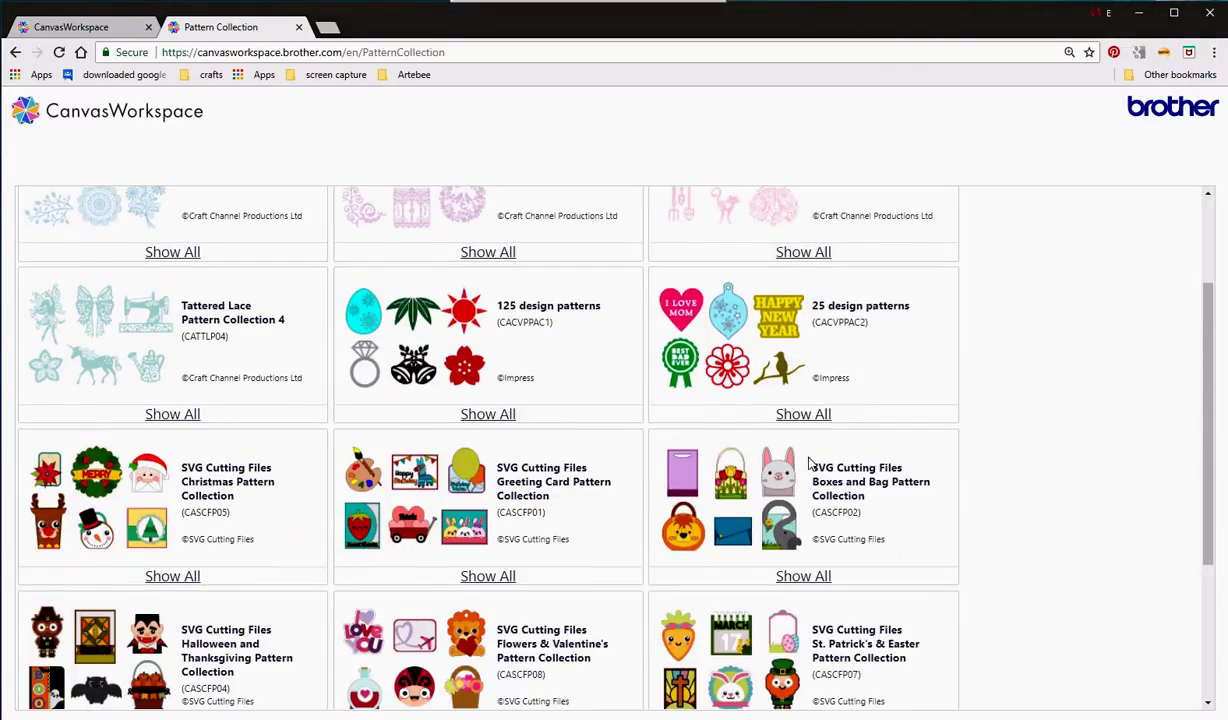
scroll(810, 462, "down", 2)
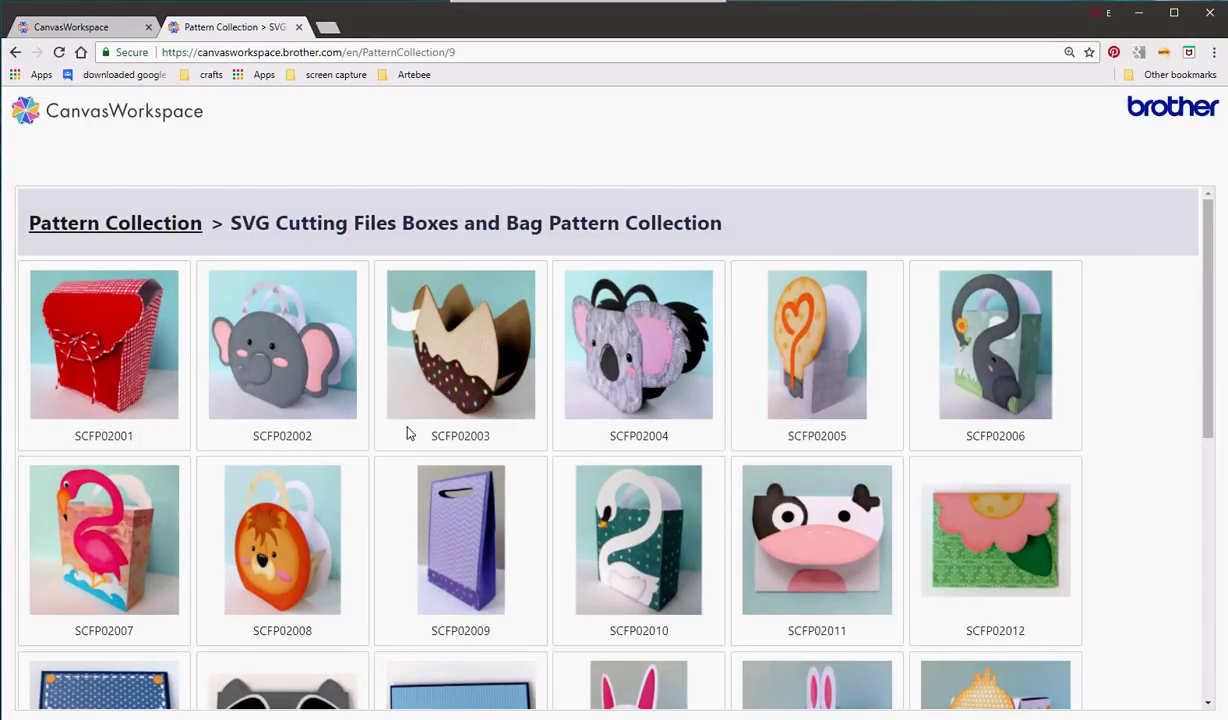
scroll(833, 445, "down", 3)
scroll(831, 533, "down", 1)
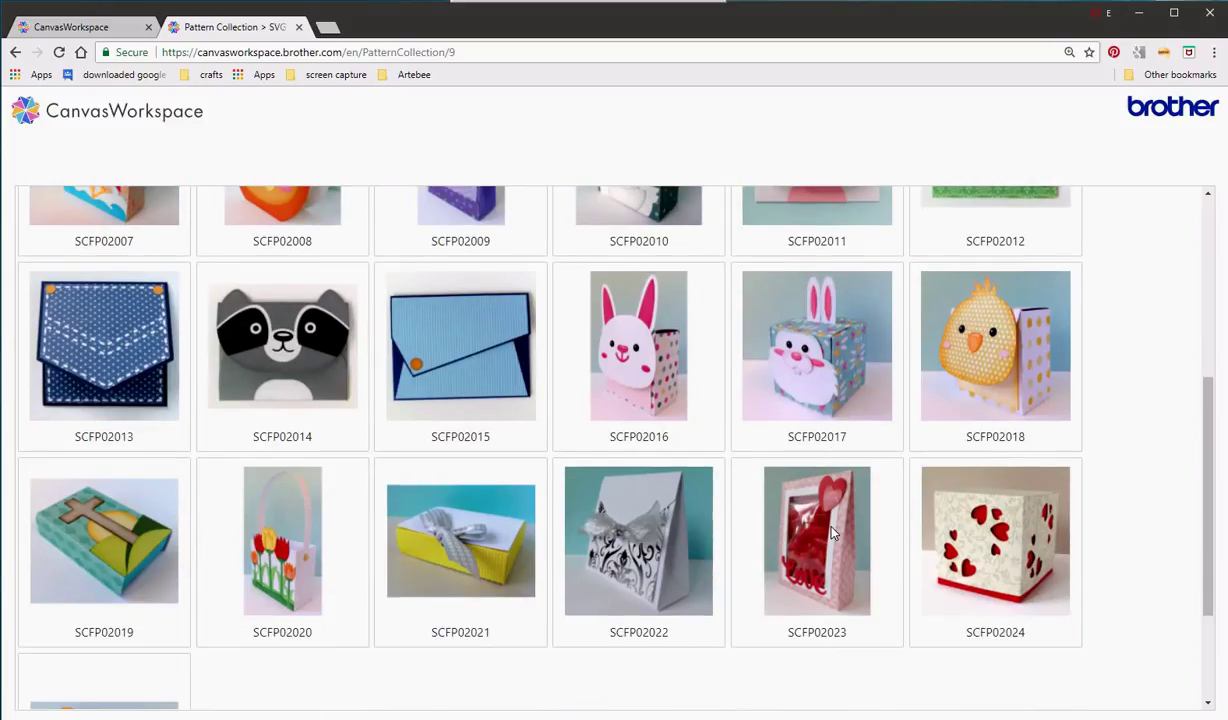
scroll(780, 535, "down", 2)
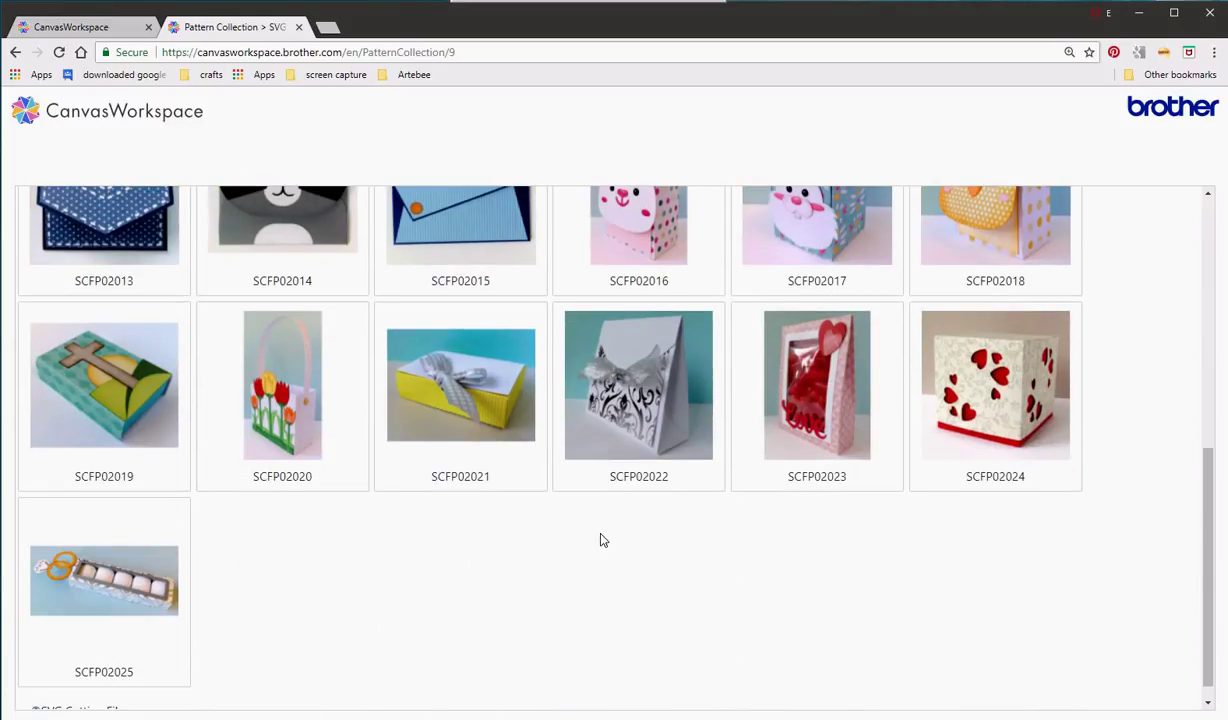
scroll(600, 540, "up", 7)
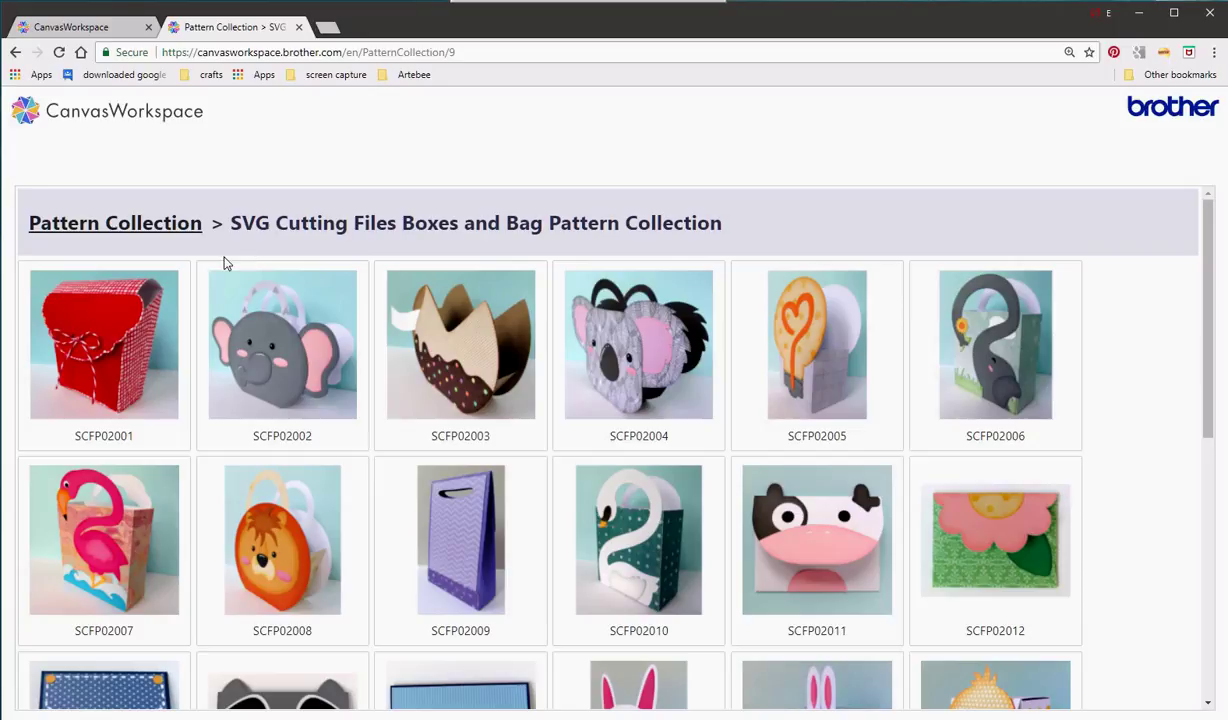
left_click(300, 30)
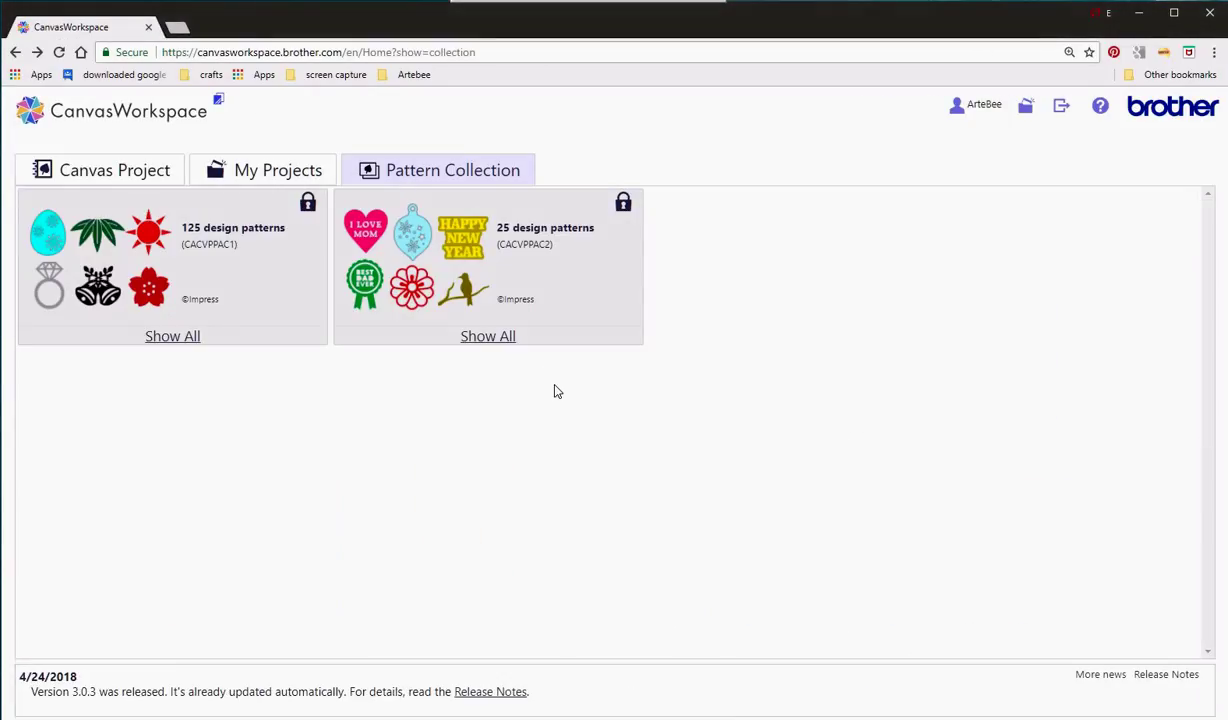
Browse the Canvas Project gallery, such as Pineapple Gift Box and Bird Paper Clips, in small-thumbnail grid view.
left_click(120, 172)
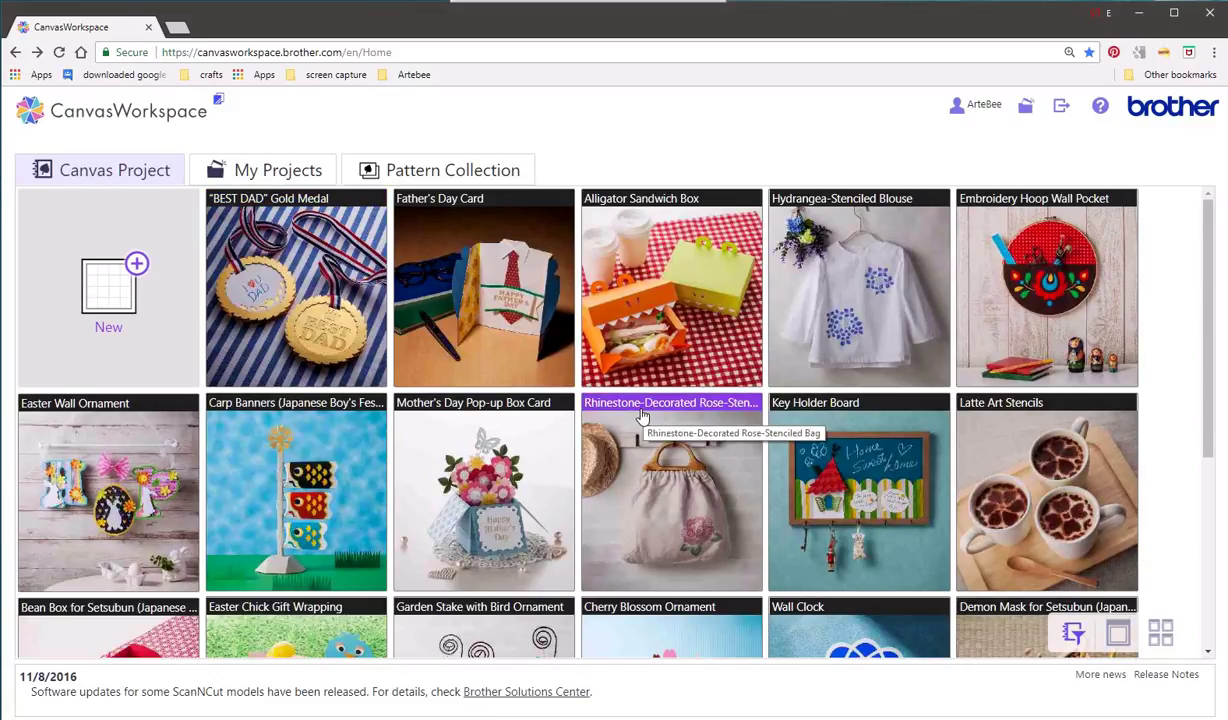
scroll(643, 417, "down", 2)
scroll(643, 417, "up", 2)
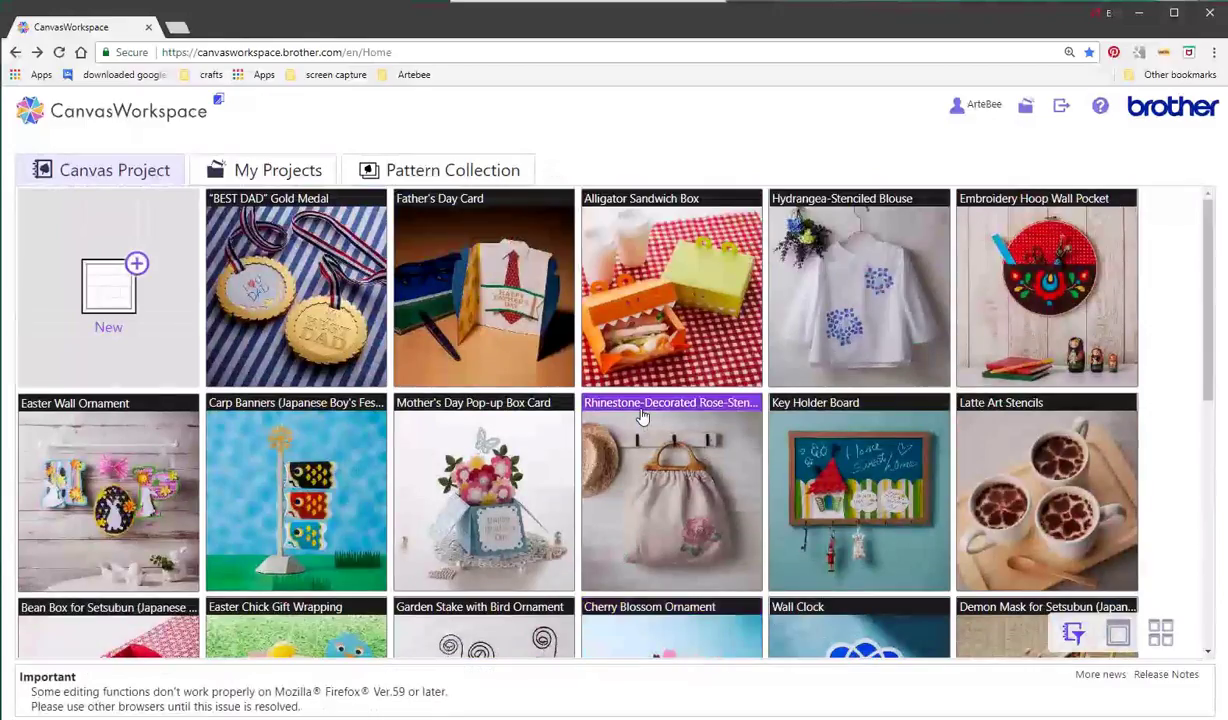
scroll(1207, 441, "down", 2)
scroll(1207, 441, "down", 5)
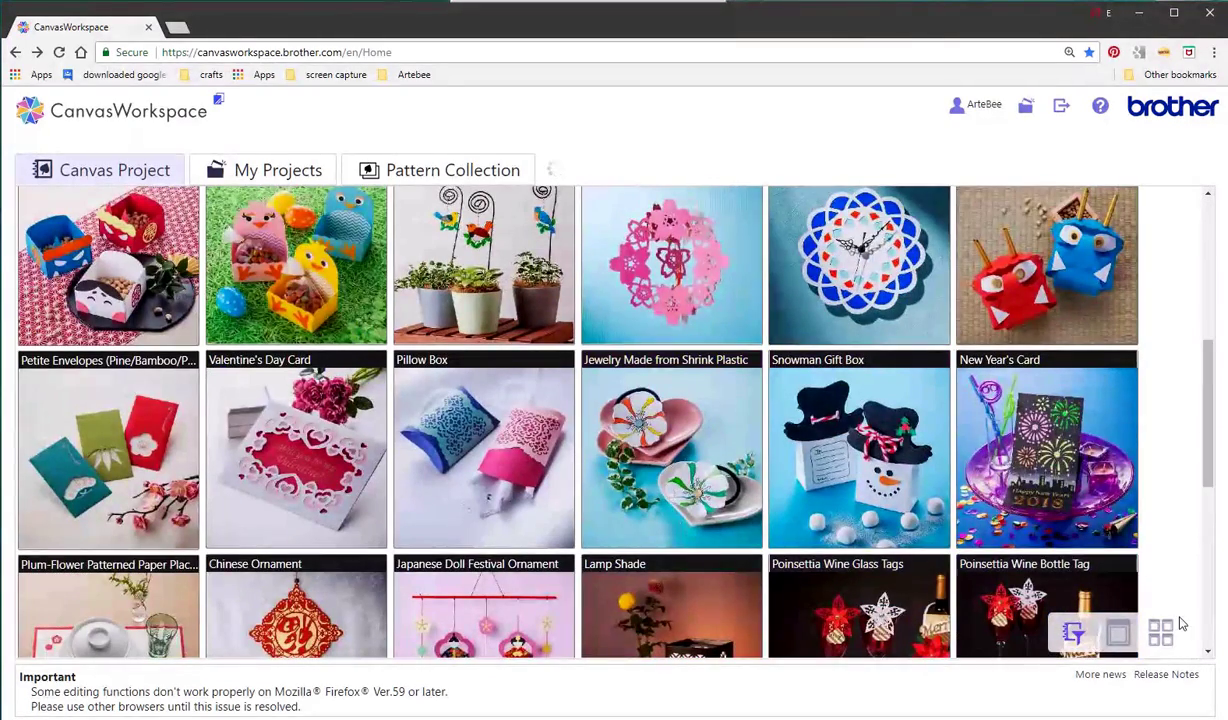
left_click(1160, 631)
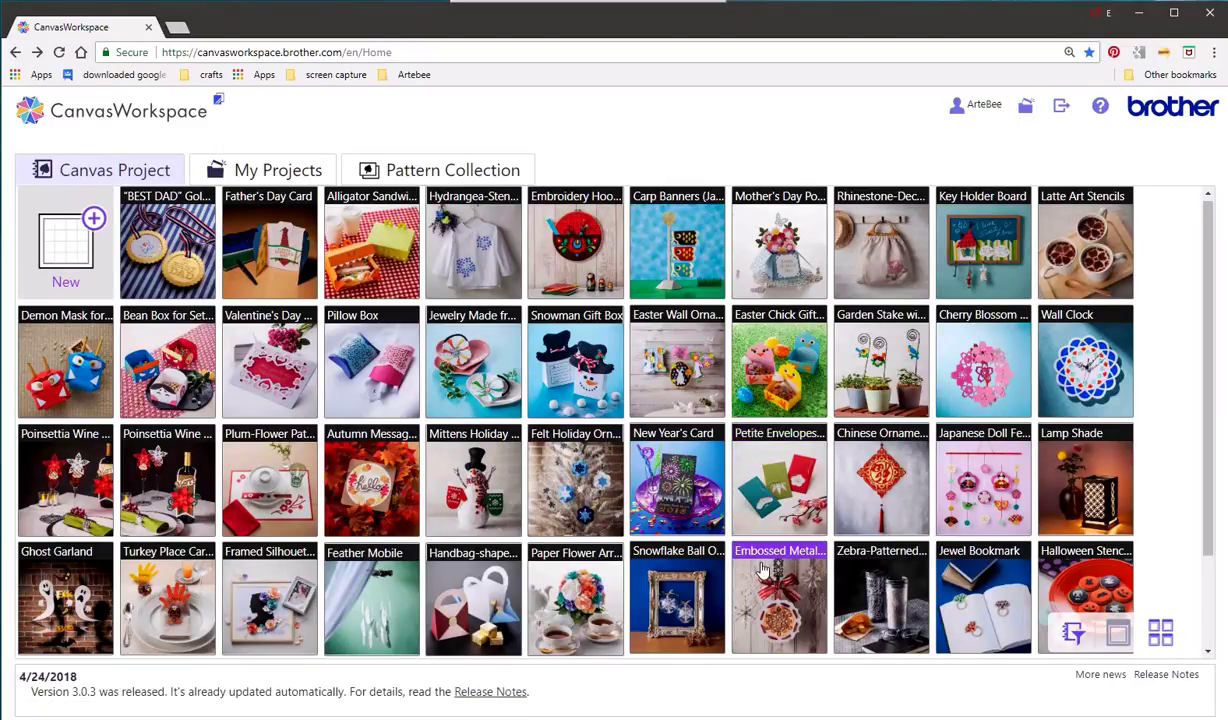
scroll(716, 546, "down", 1)
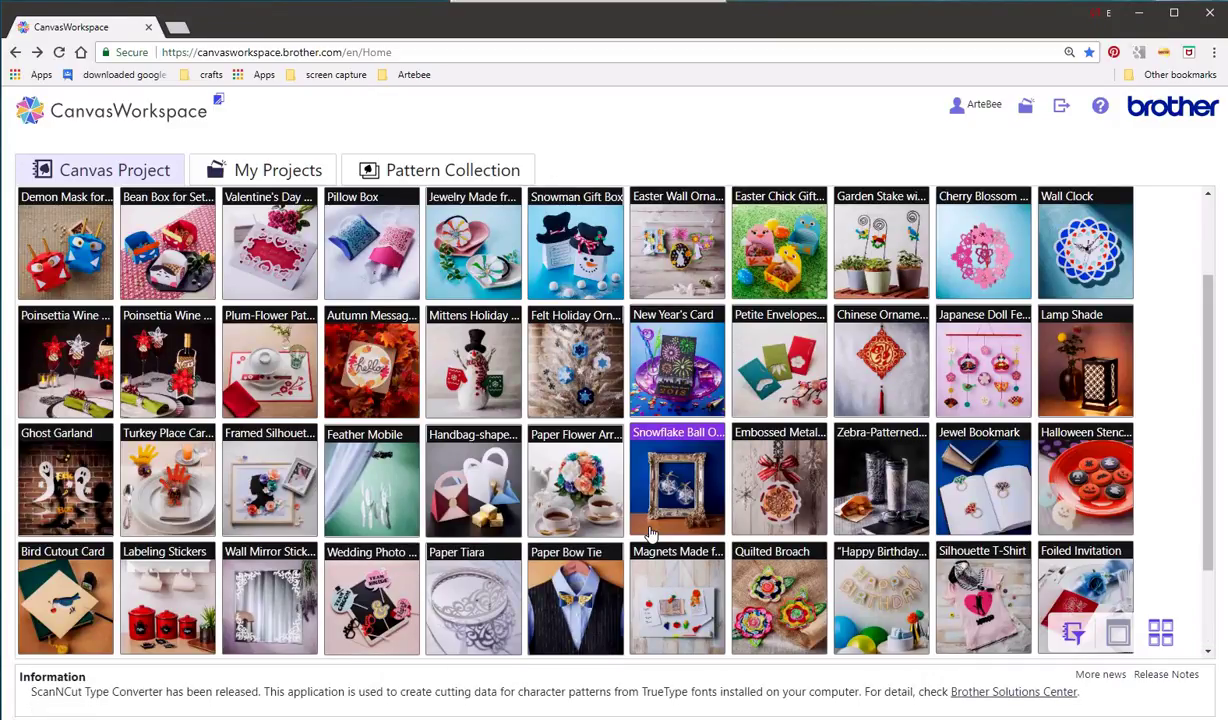
scroll(650, 533, "down", 1)
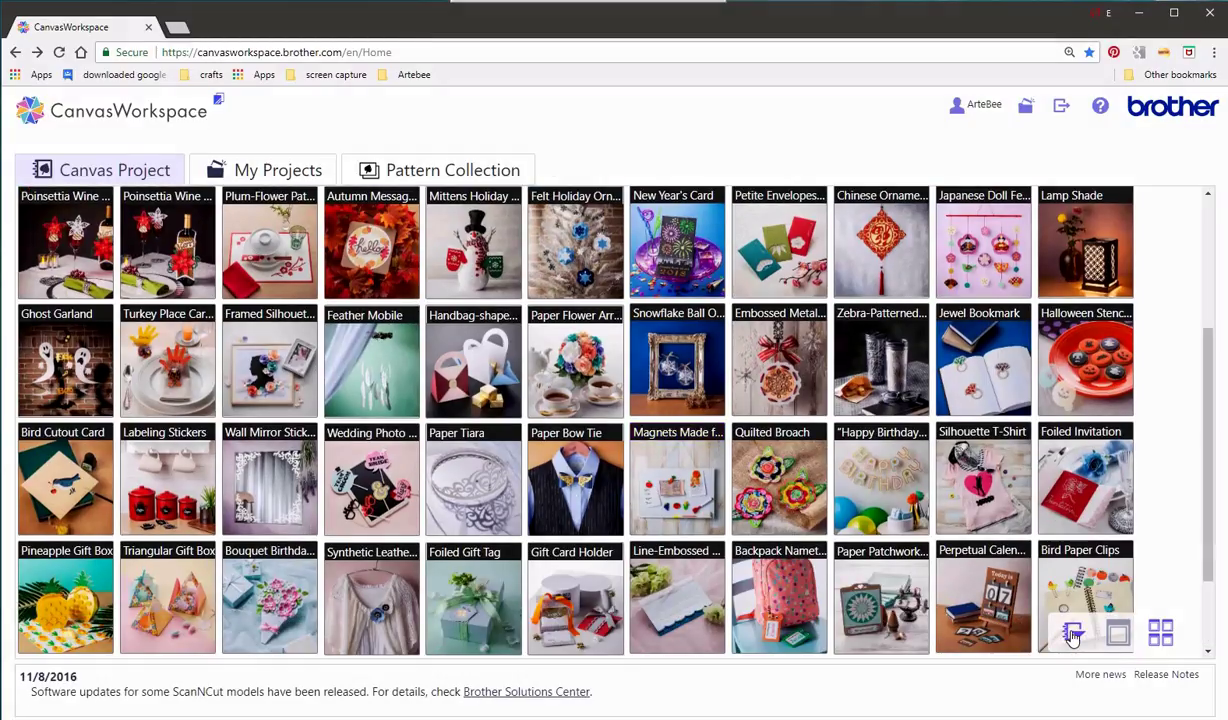
Filter the project categories to Gift Box only, clearing (Select All) first.
left_click(1072, 635)
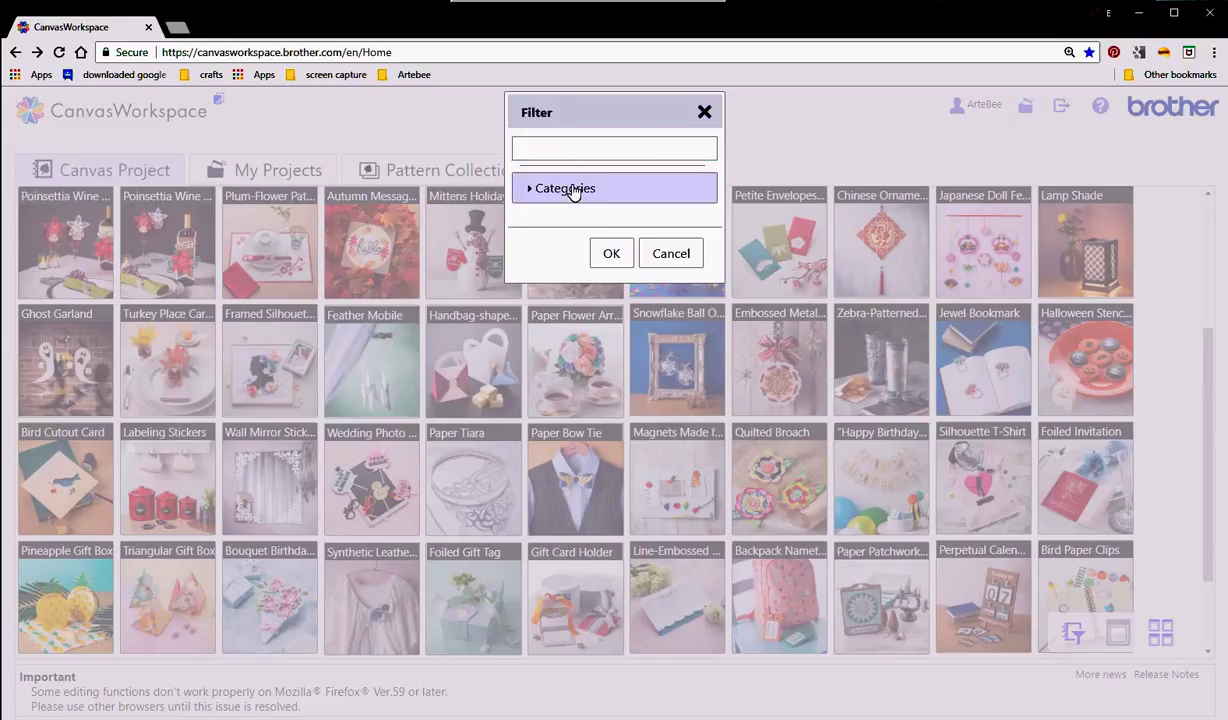
left_click(573, 192)
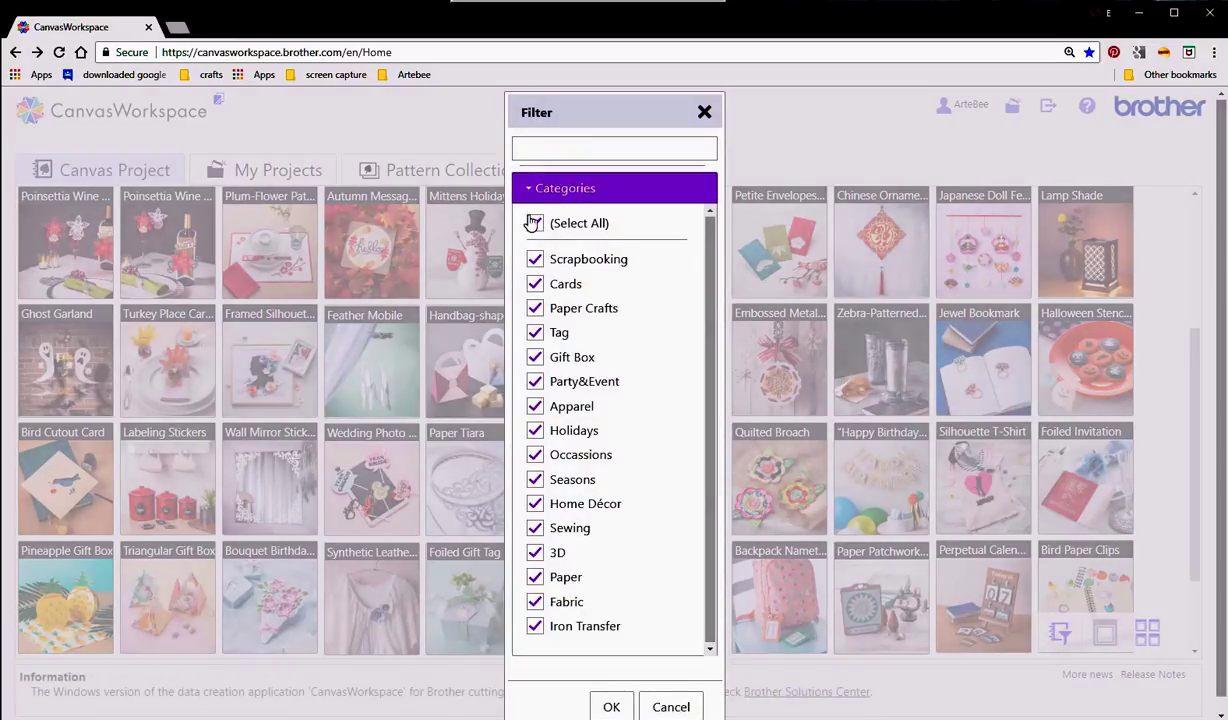
left_click(535, 224)
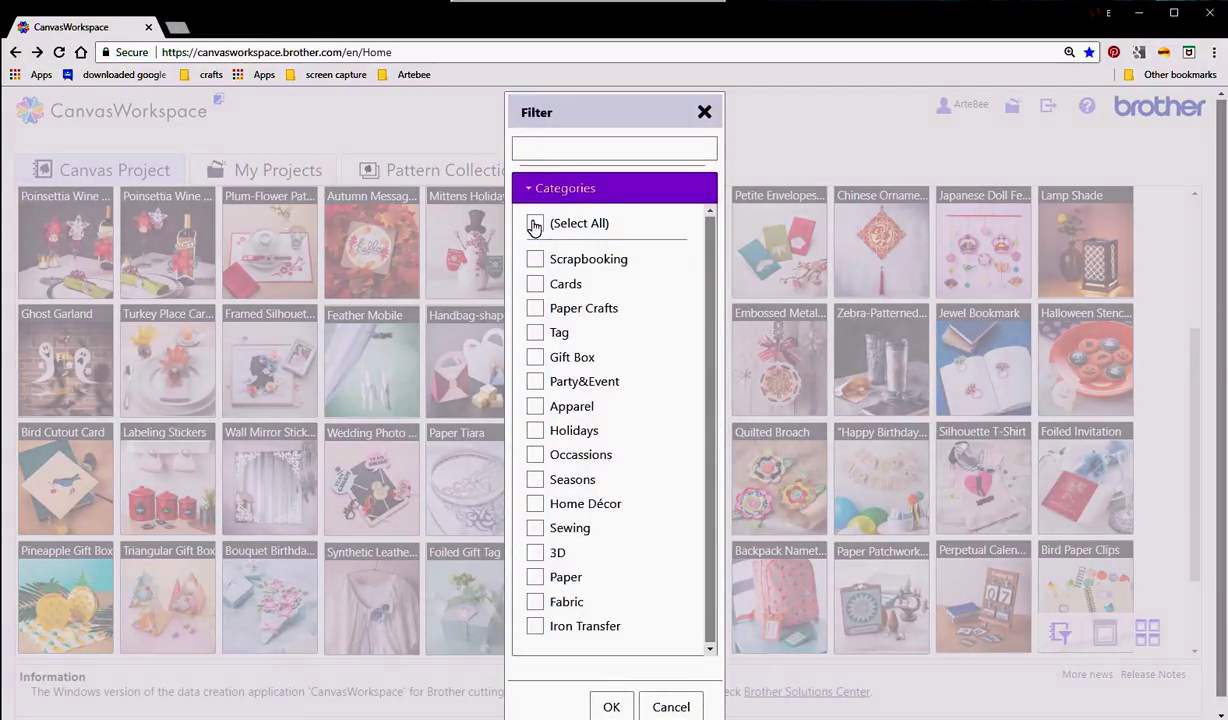
left_click(537, 358)
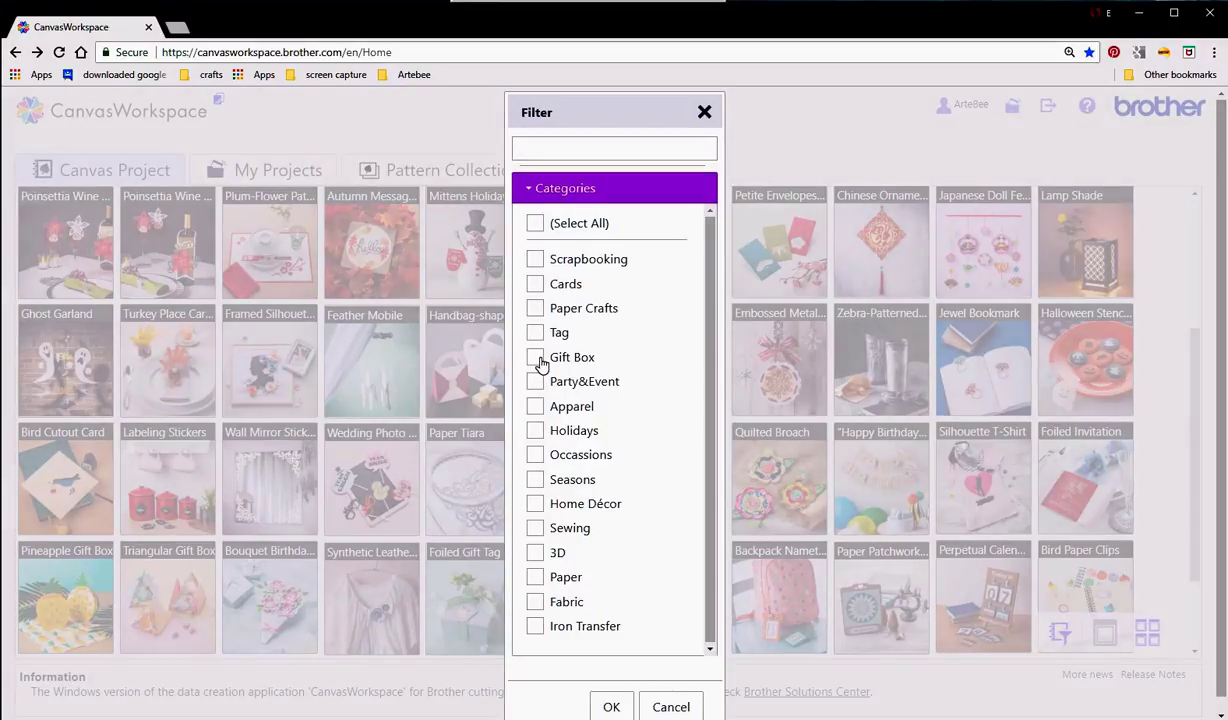
left_click(611, 707)
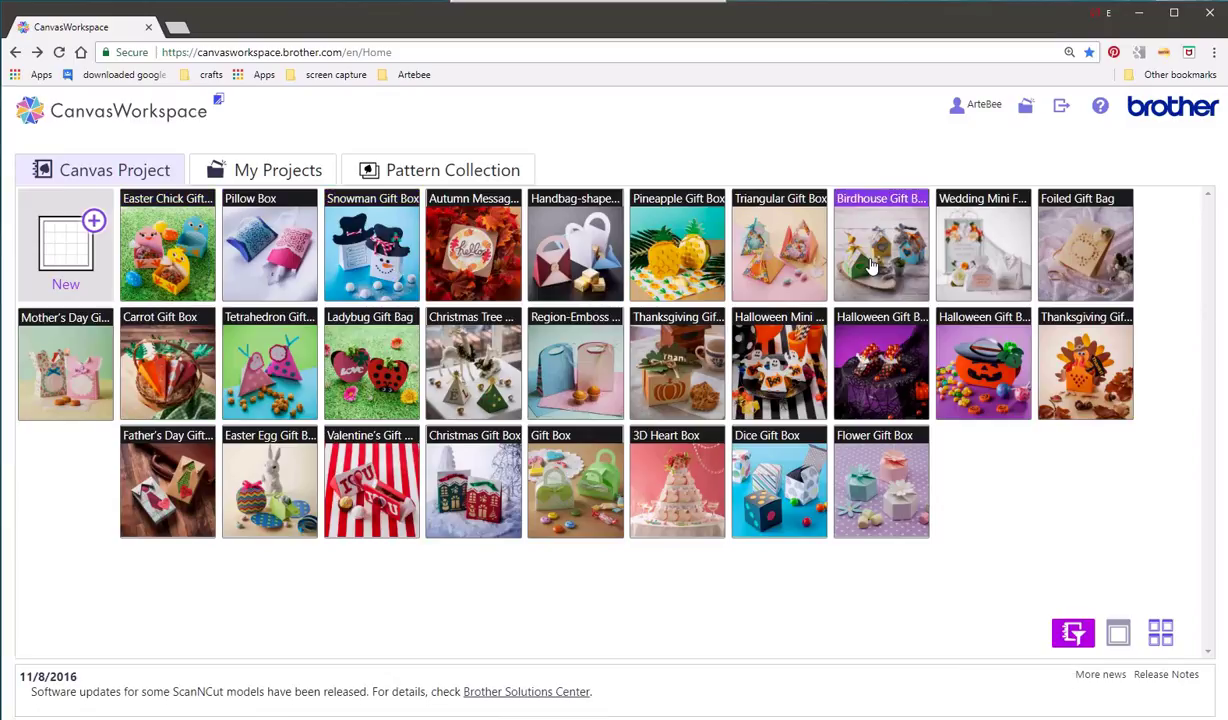
Open Mother's Day Gift Box details and reveal the buttons on parts 000101_A and 000101_B.
left_click(76, 386)
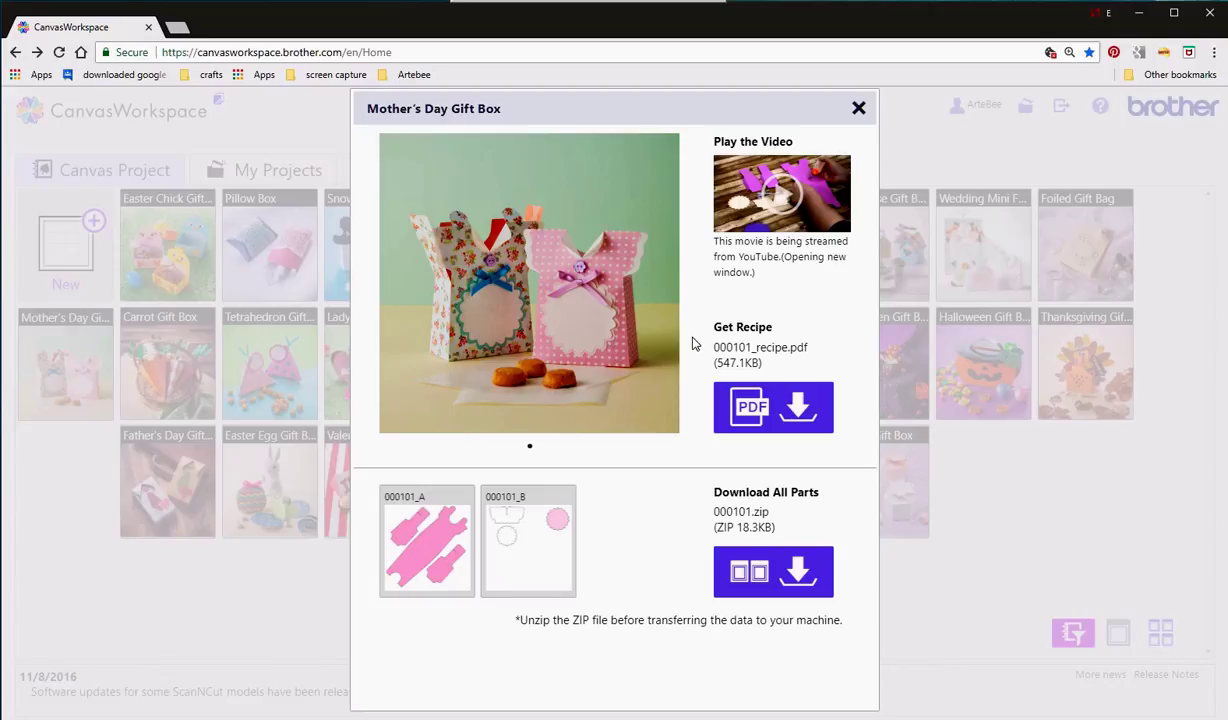
mouse_move(560, 540)
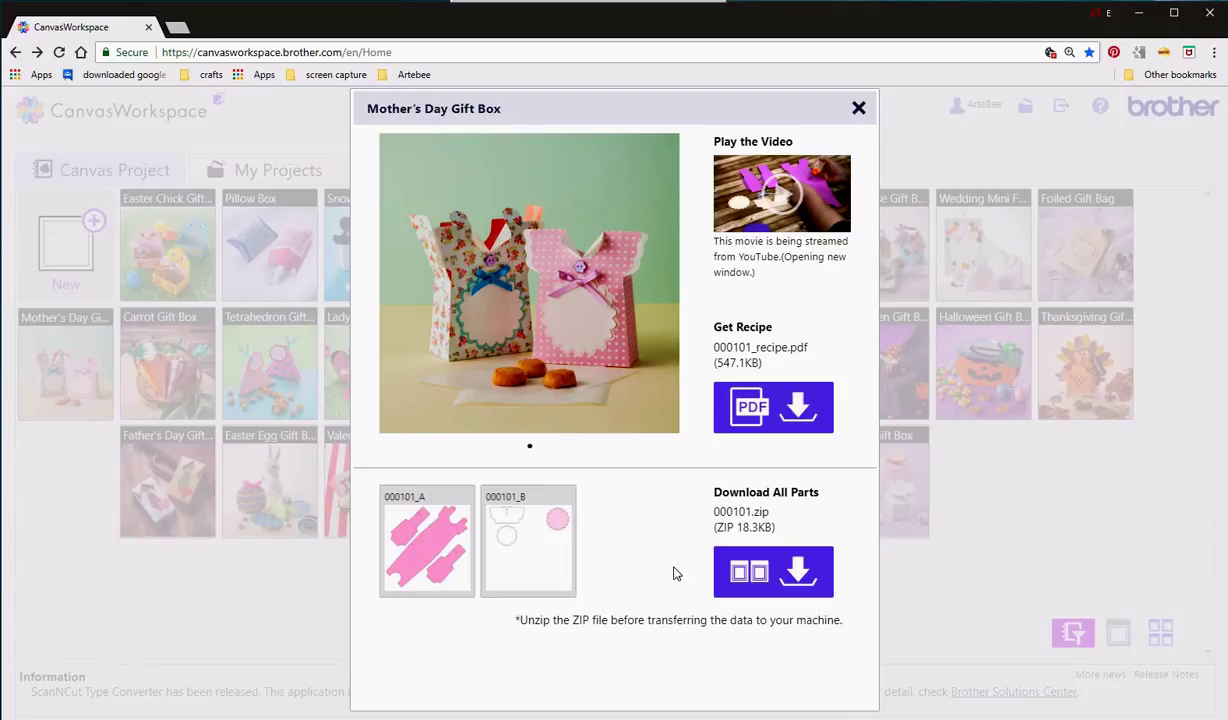
mouse_move(430, 540)
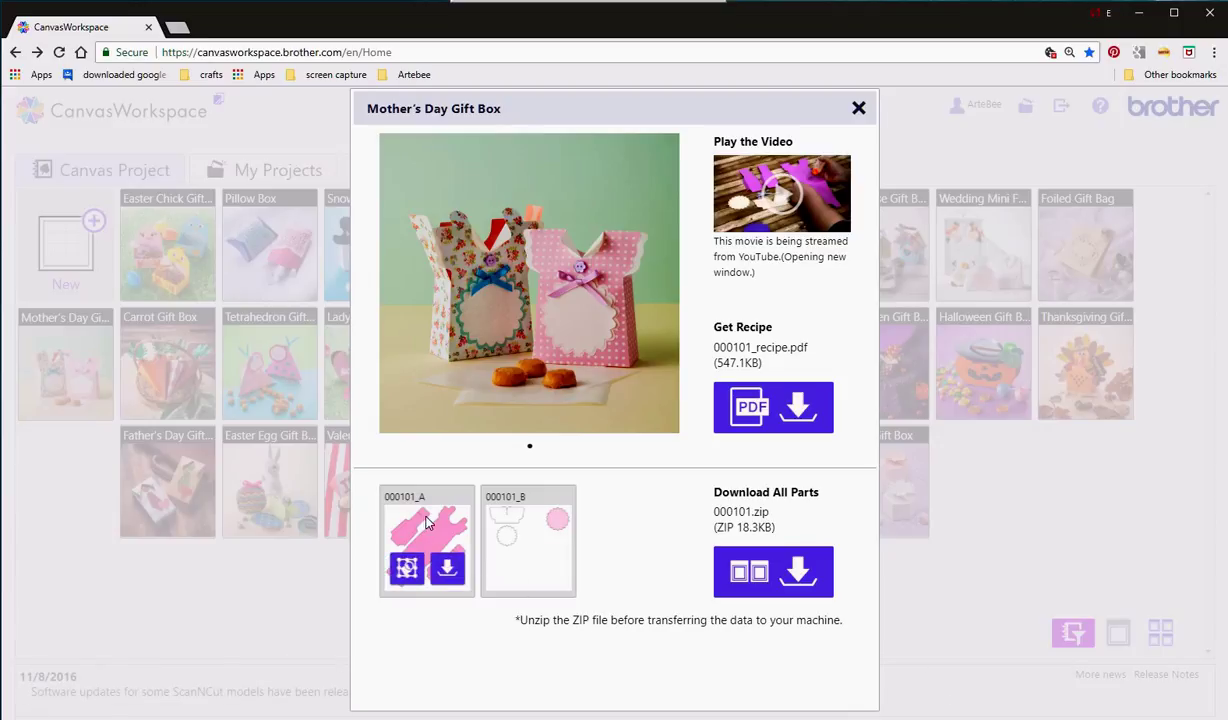
Import part 000101_A into the editor as the new design Copy_000101_A.
left_click(406, 570)
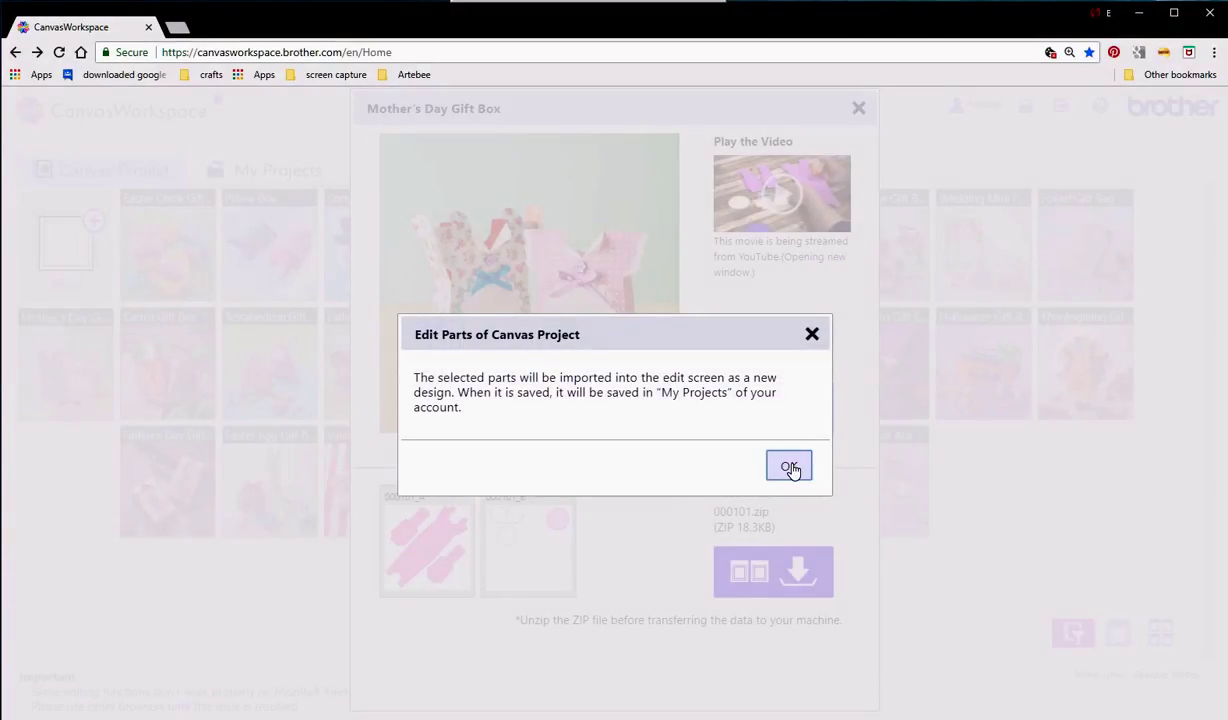
left_click(789, 467)
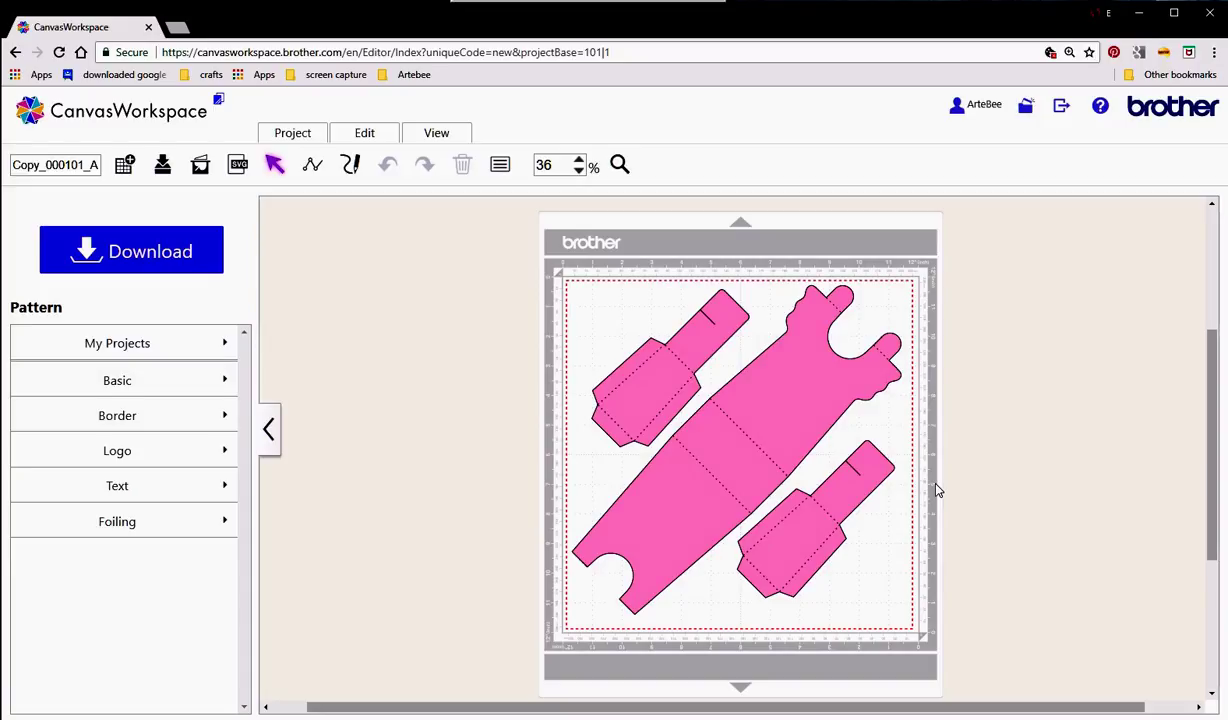
Delete the two small box pieces at lower right and upper left.
left_click(821, 522)
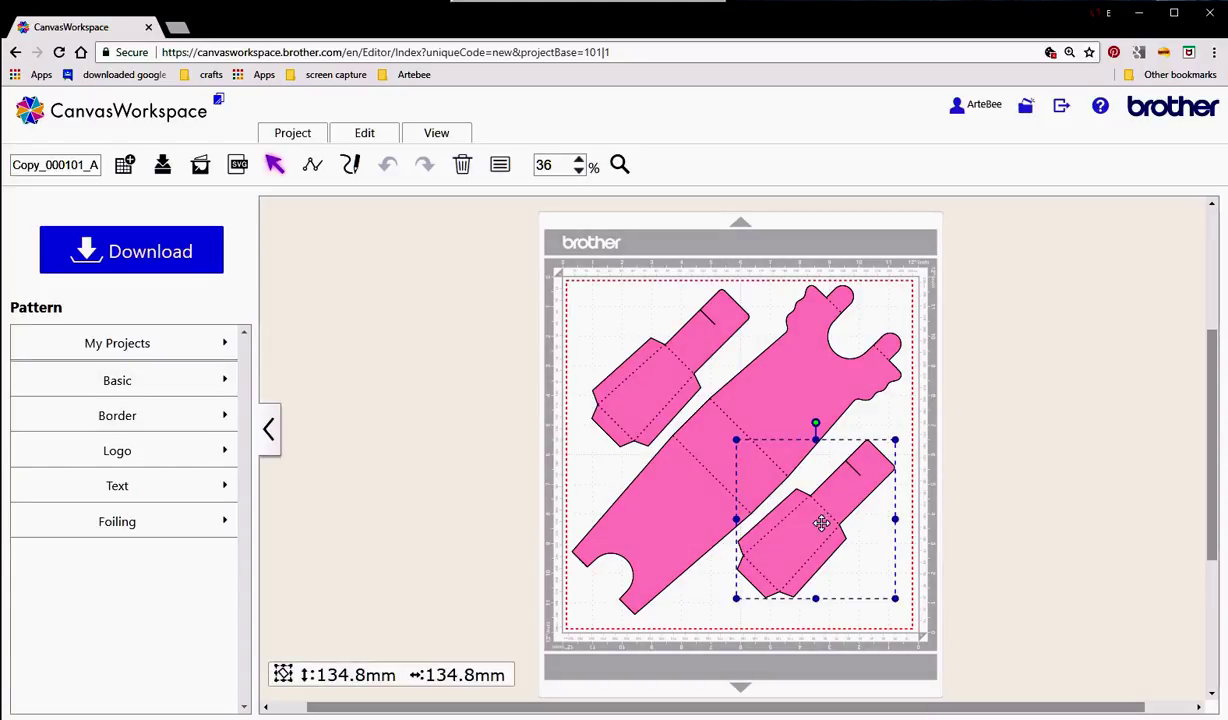
key("Delete")
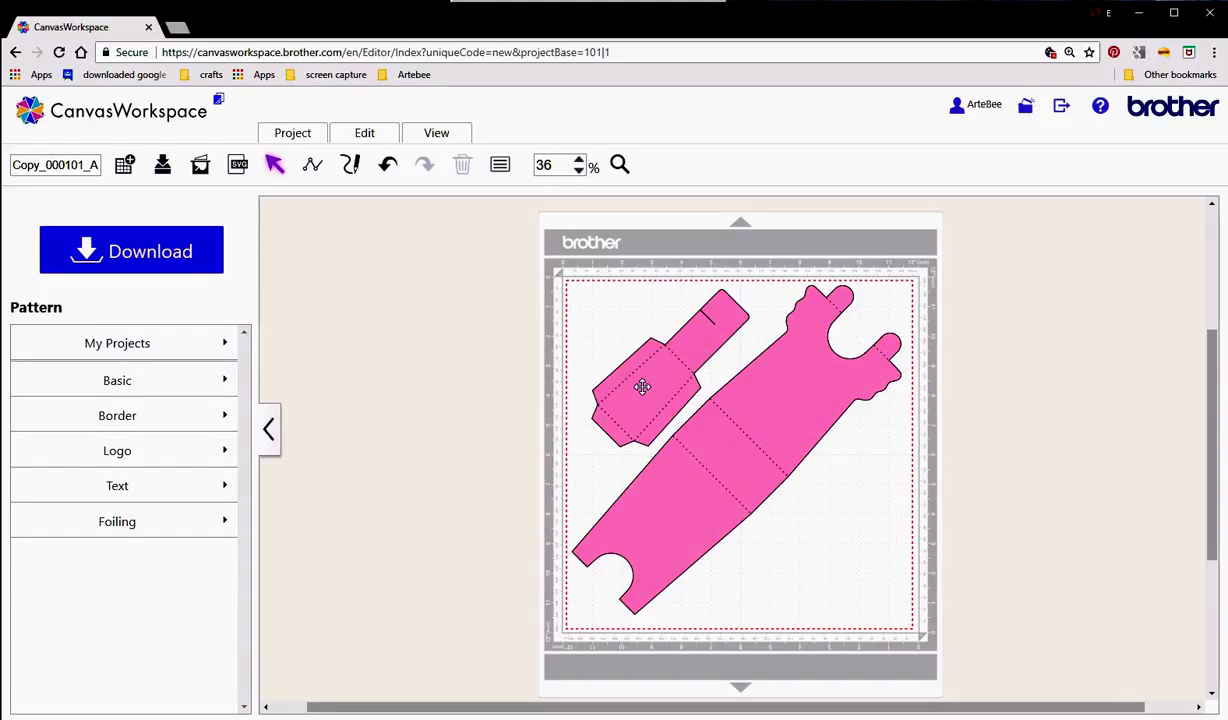
left_click(641, 386)
key("Delete")
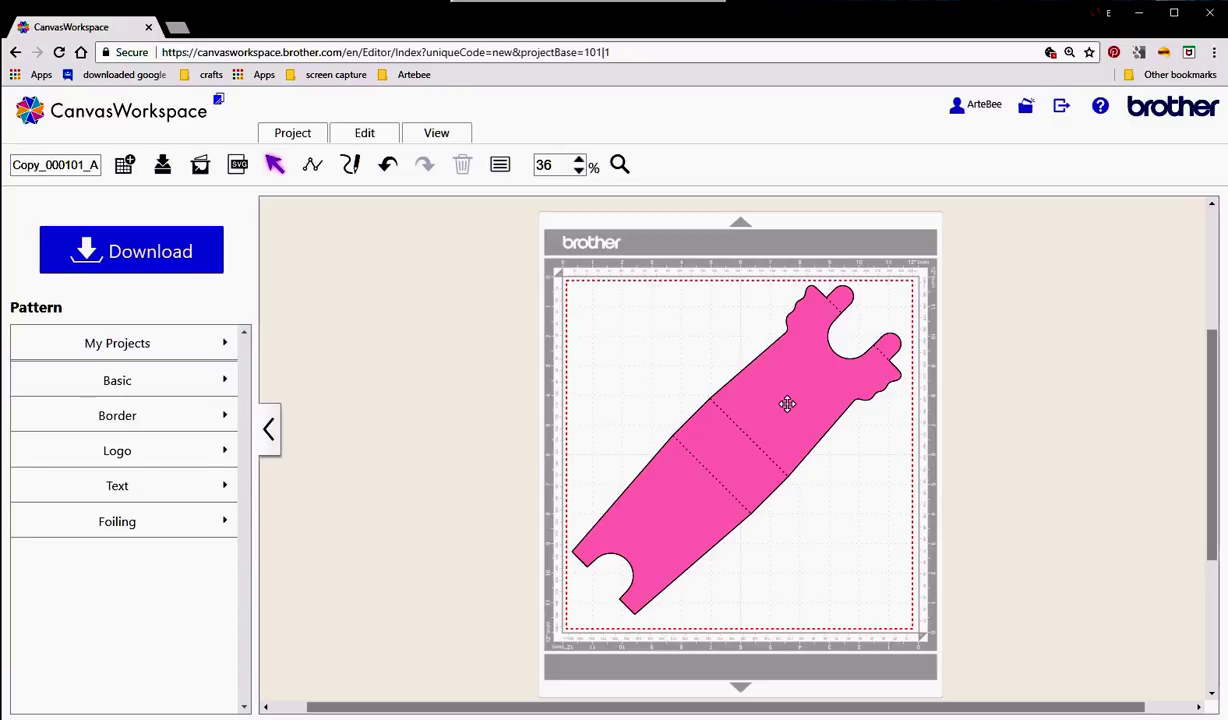
Shrink the large pink piece to about 172 mm, centre it on the mat and rotate it upright.
left_click(787, 403)
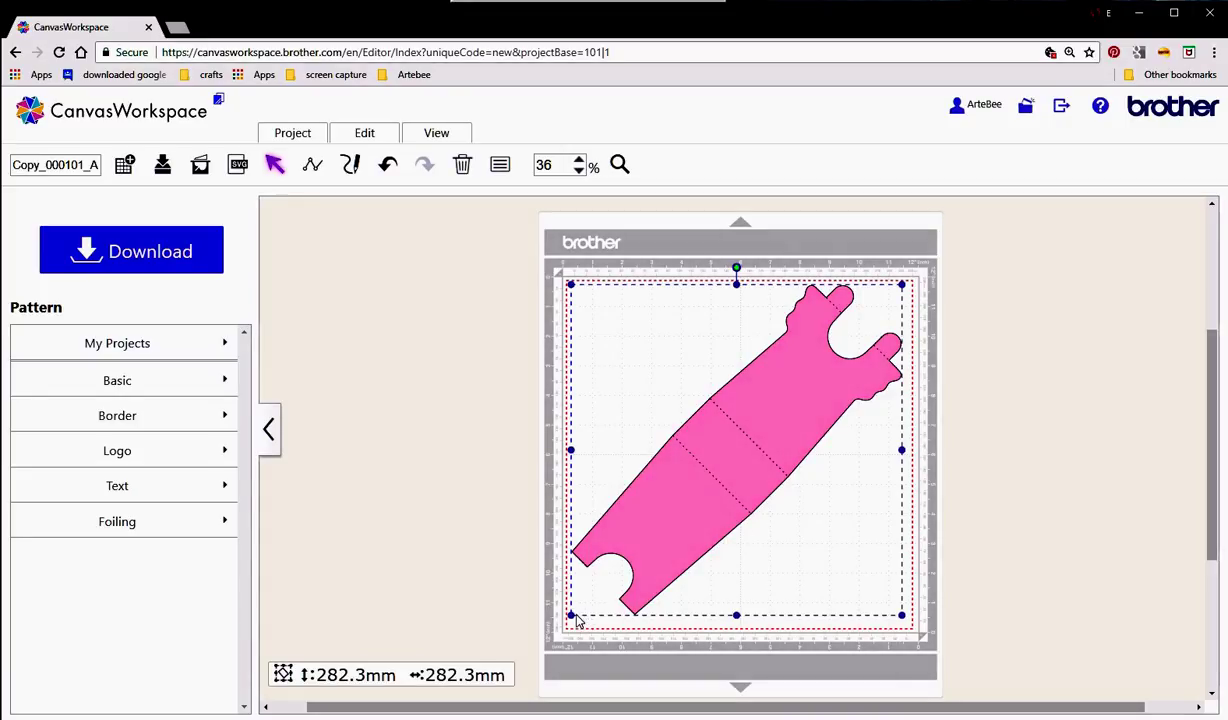
left_click_drag(572, 612, 703, 516)
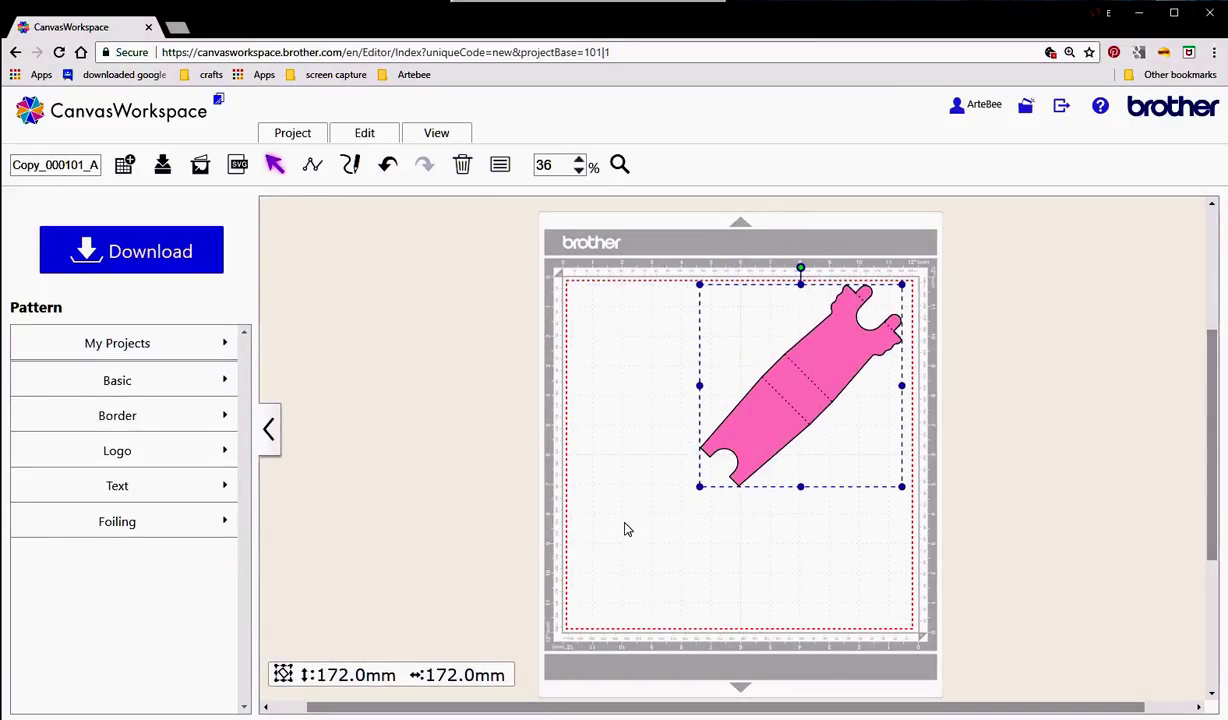
left_click_drag(824, 356, 785, 436)
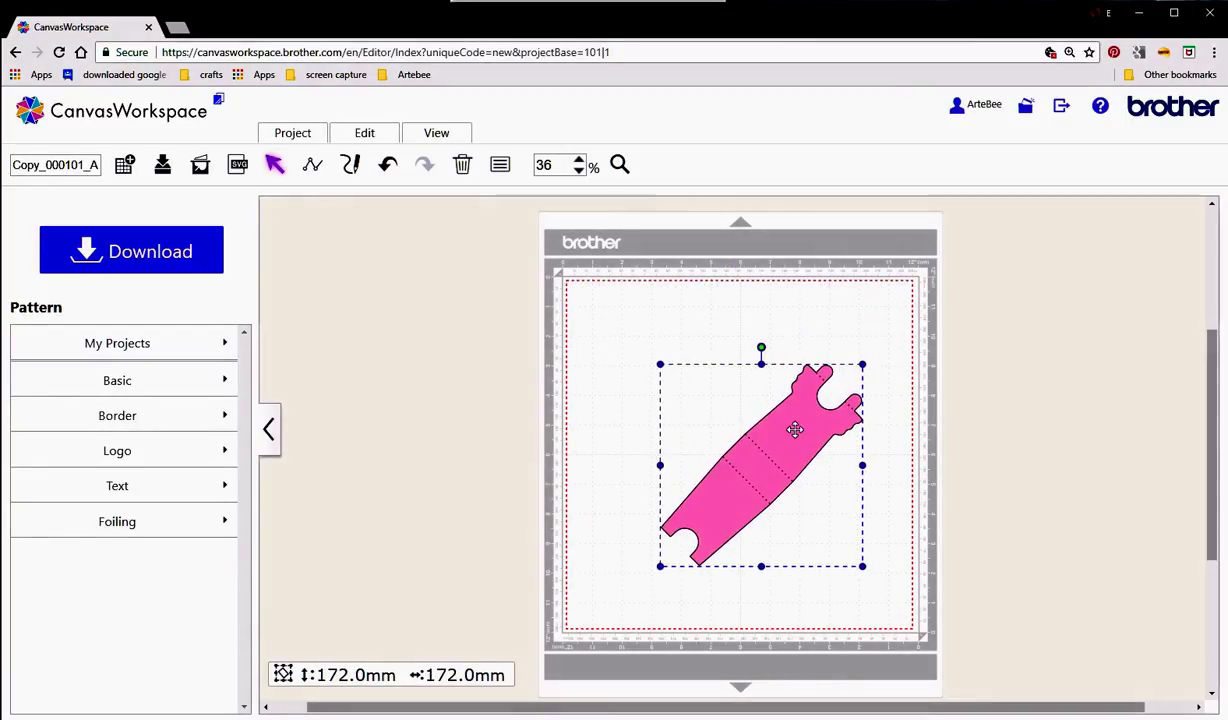
left_click_drag(760, 348, 658, 356)
left_click(866, 351)
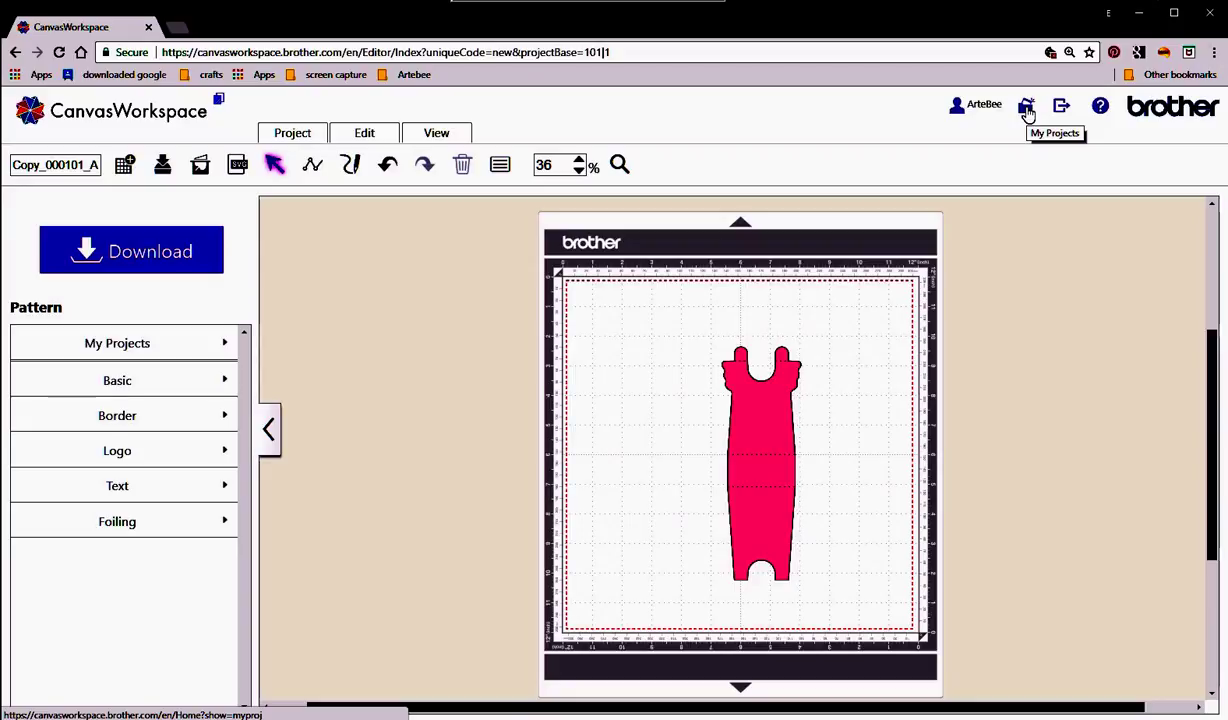
Leave the editor without saving for My Projects and bring up the project Filter dialog.
left_click(1027, 110)
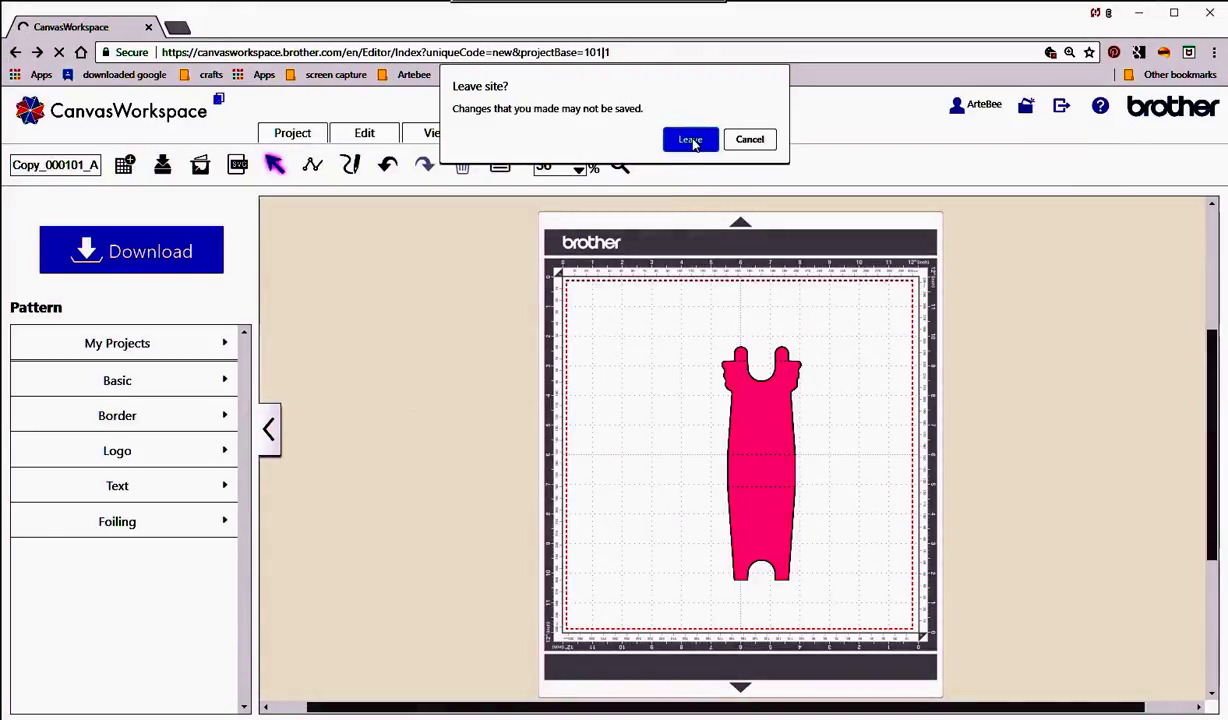
left_click(690, 139)
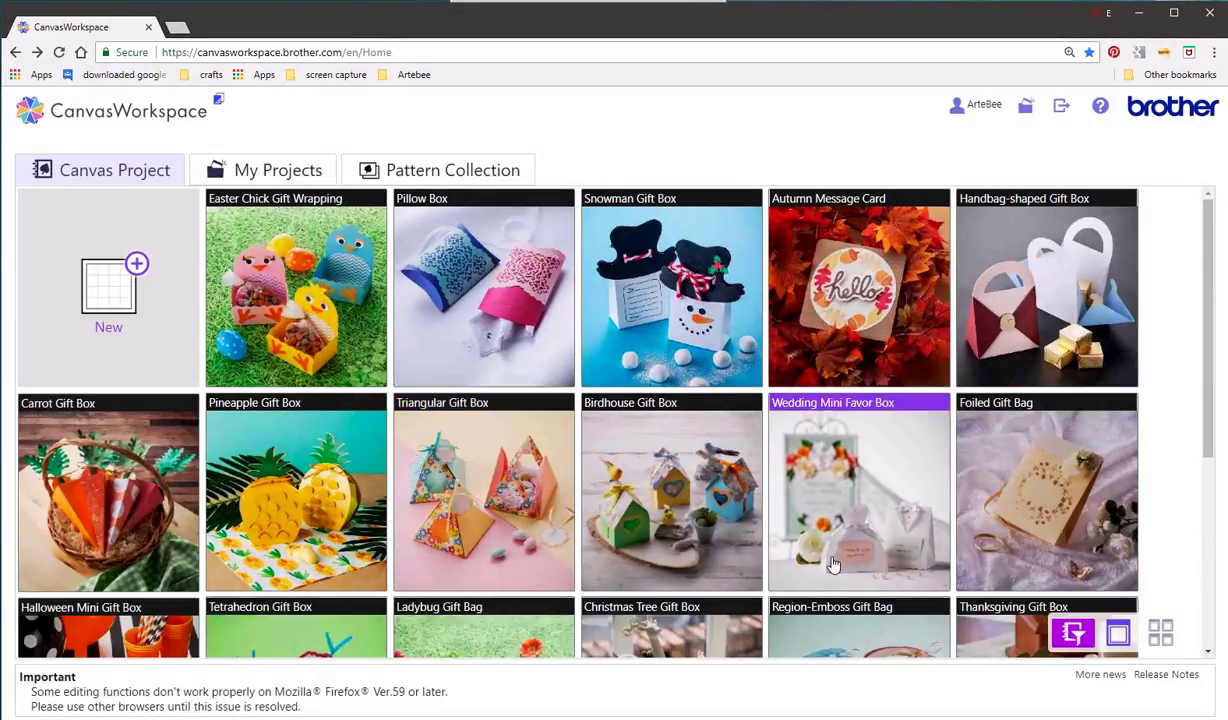
left_click(1073, 633)
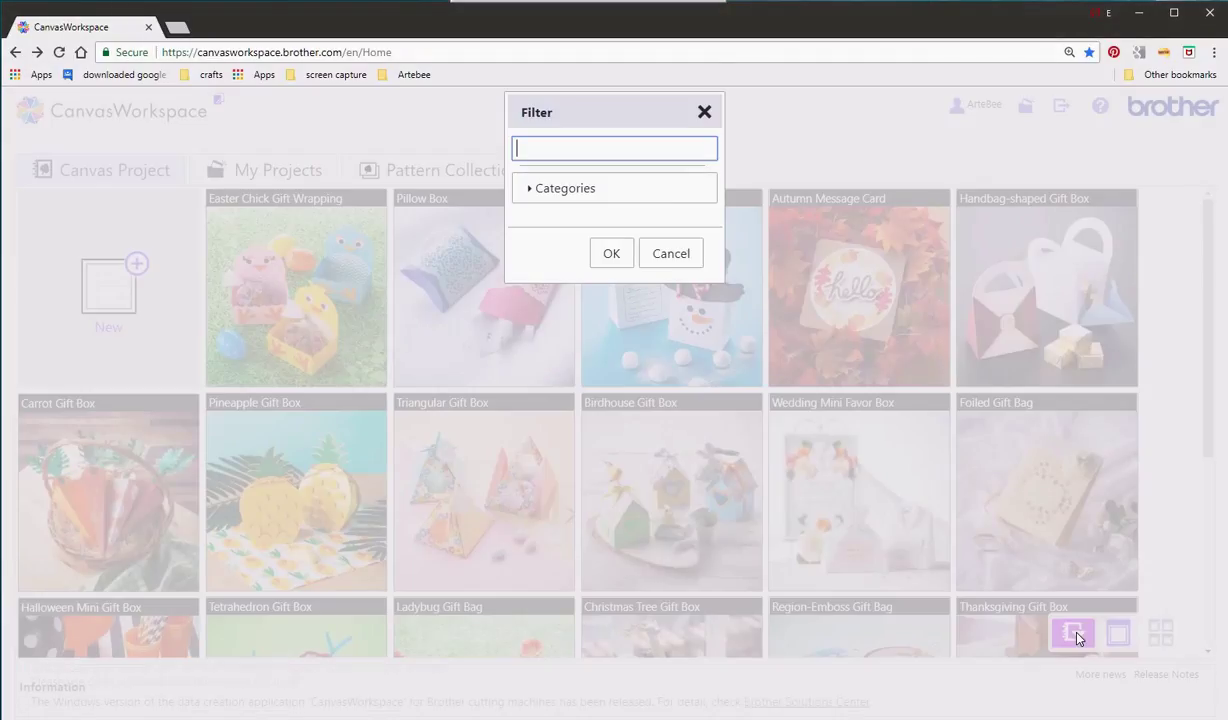
Filter all categories by the keyword "Father's" to list only the three Father's Day projects.
left_click(594, 193)
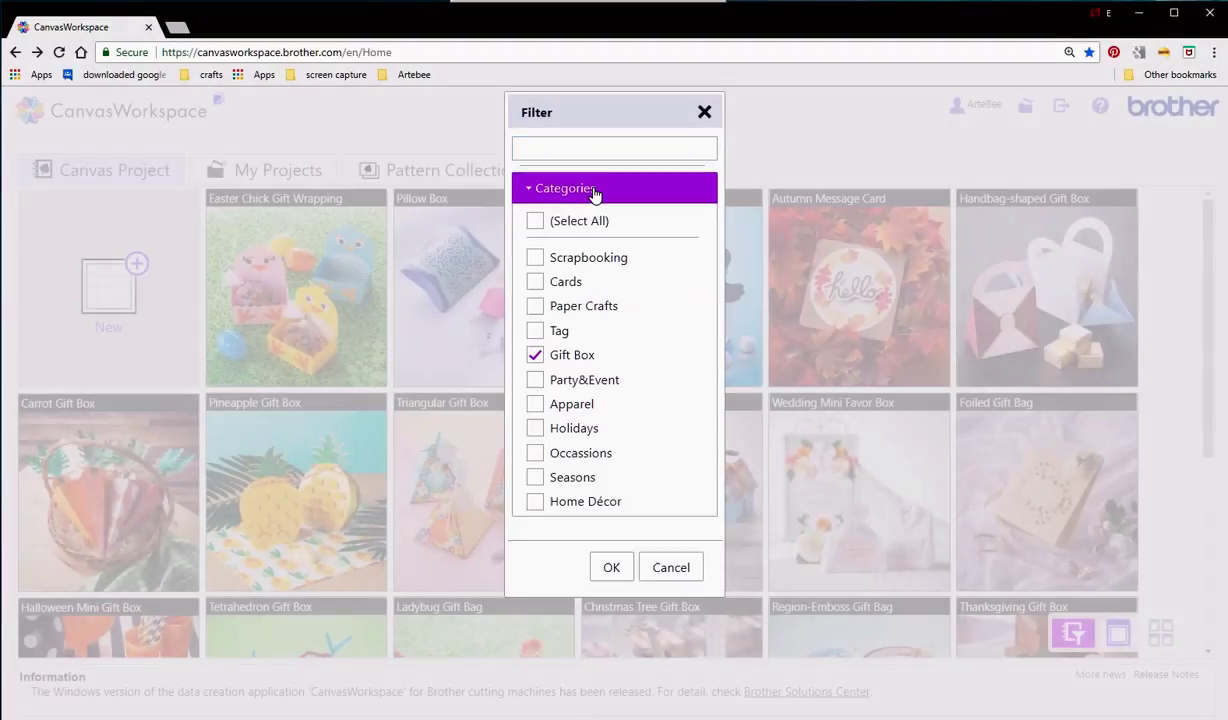
left_click(536, 225)
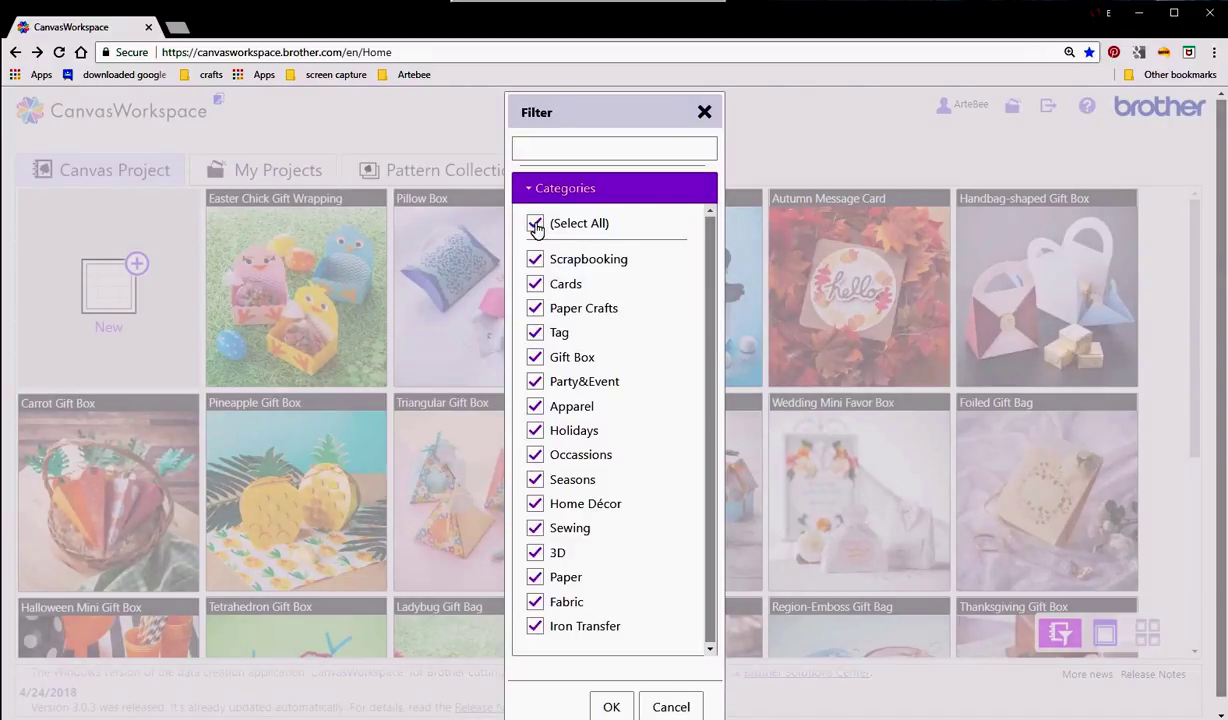
left_click(569, 147)
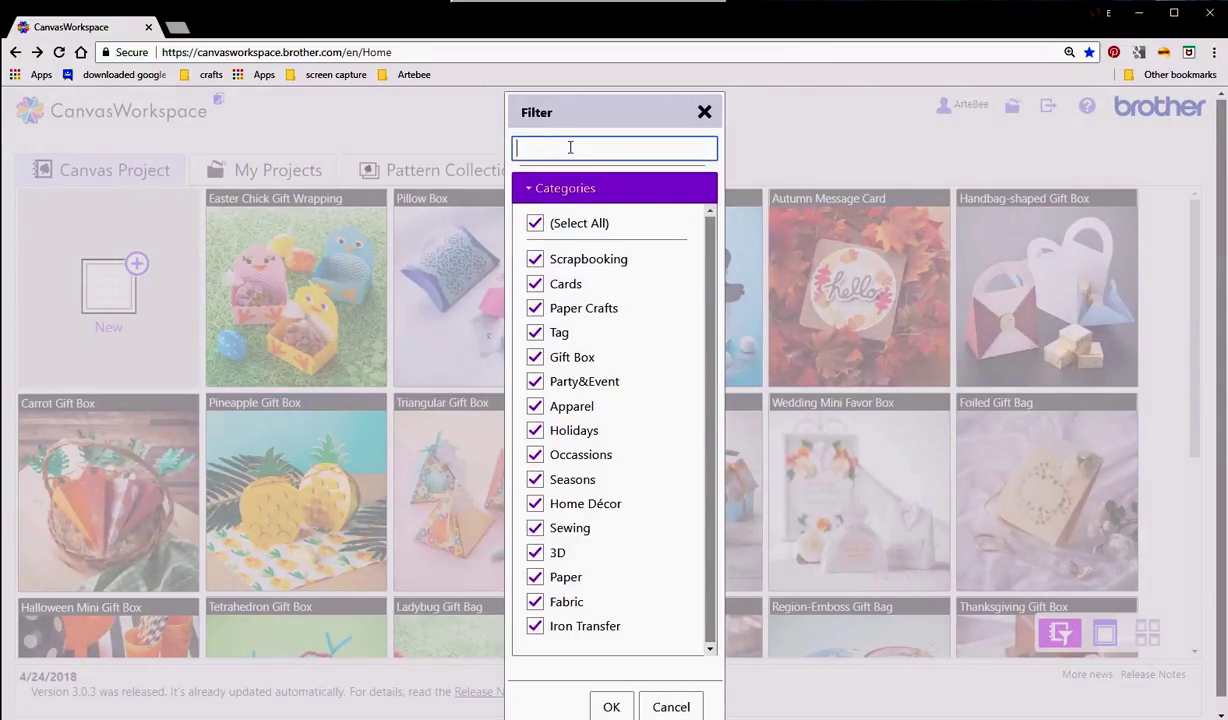
type("Father's")
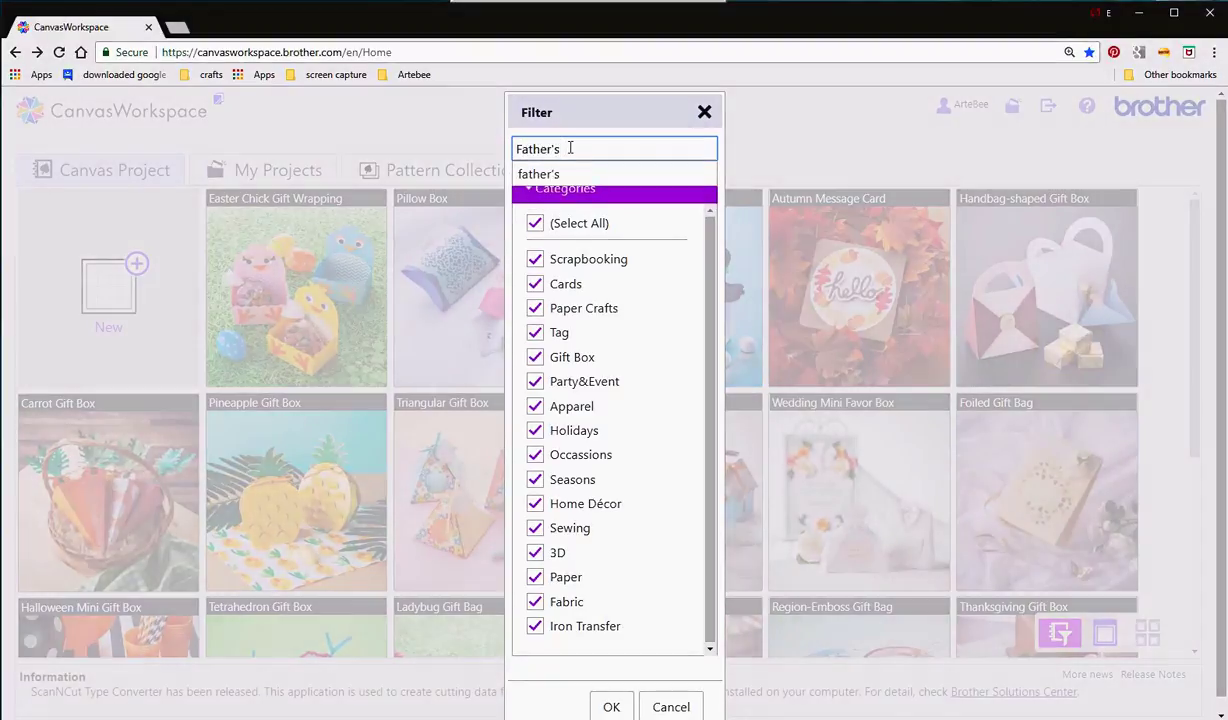
key("Return")
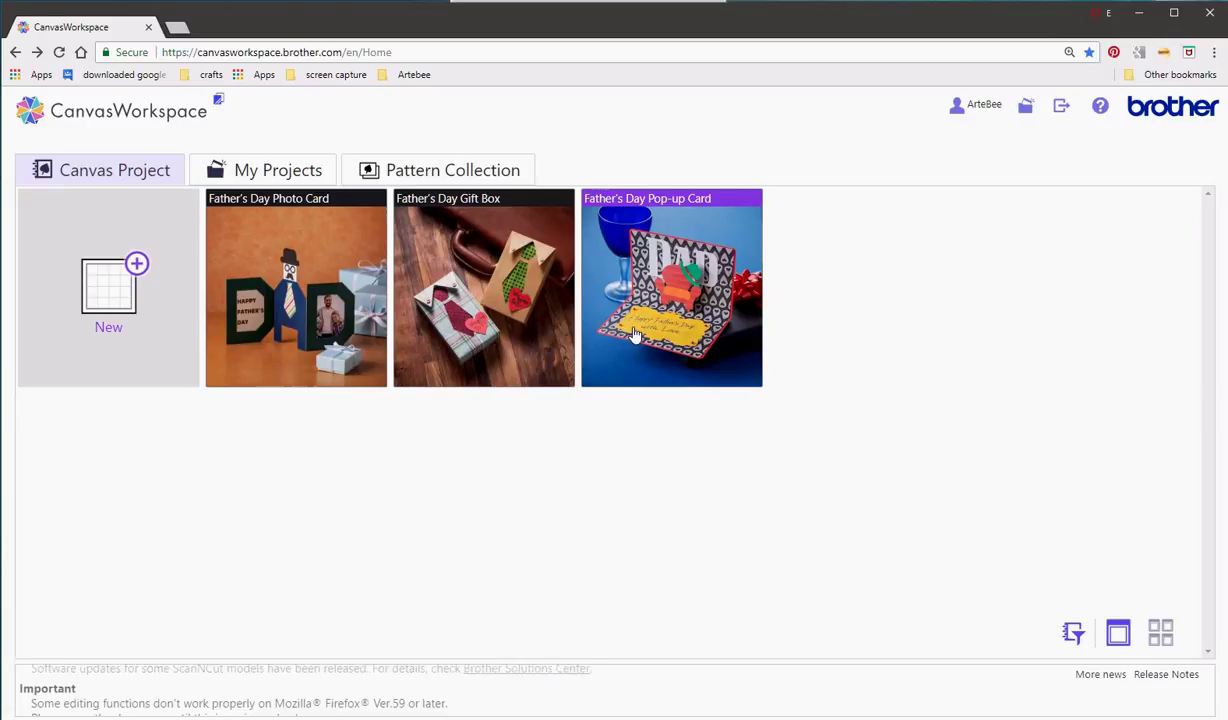
Trim the filter keyword to "Father" and apply it.
left_click(1068, 632)
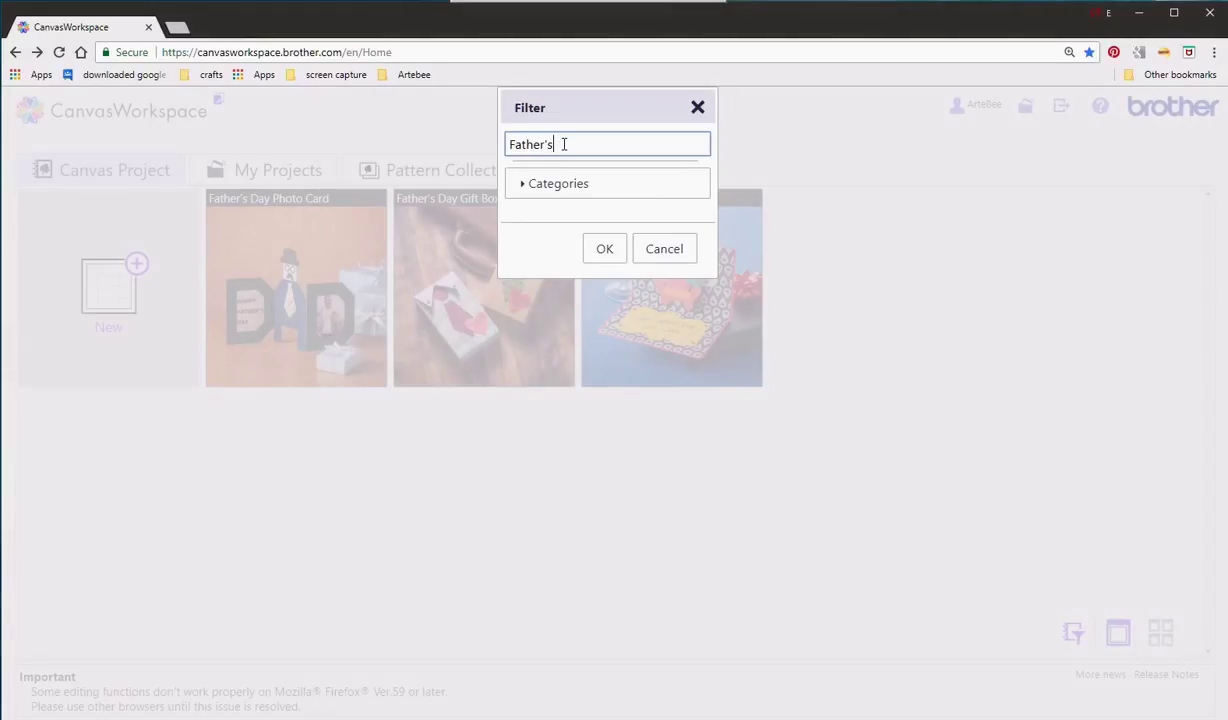
key("BackSpace")
key("BackSpace")
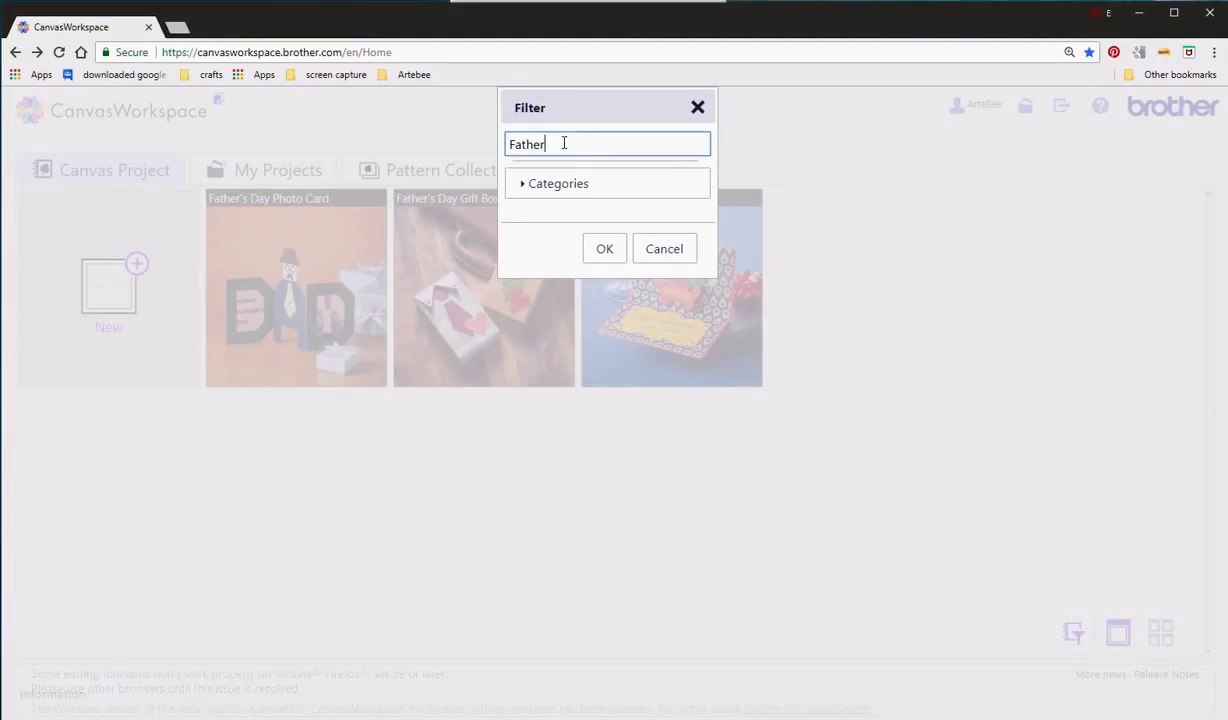
left_click(602, 248)
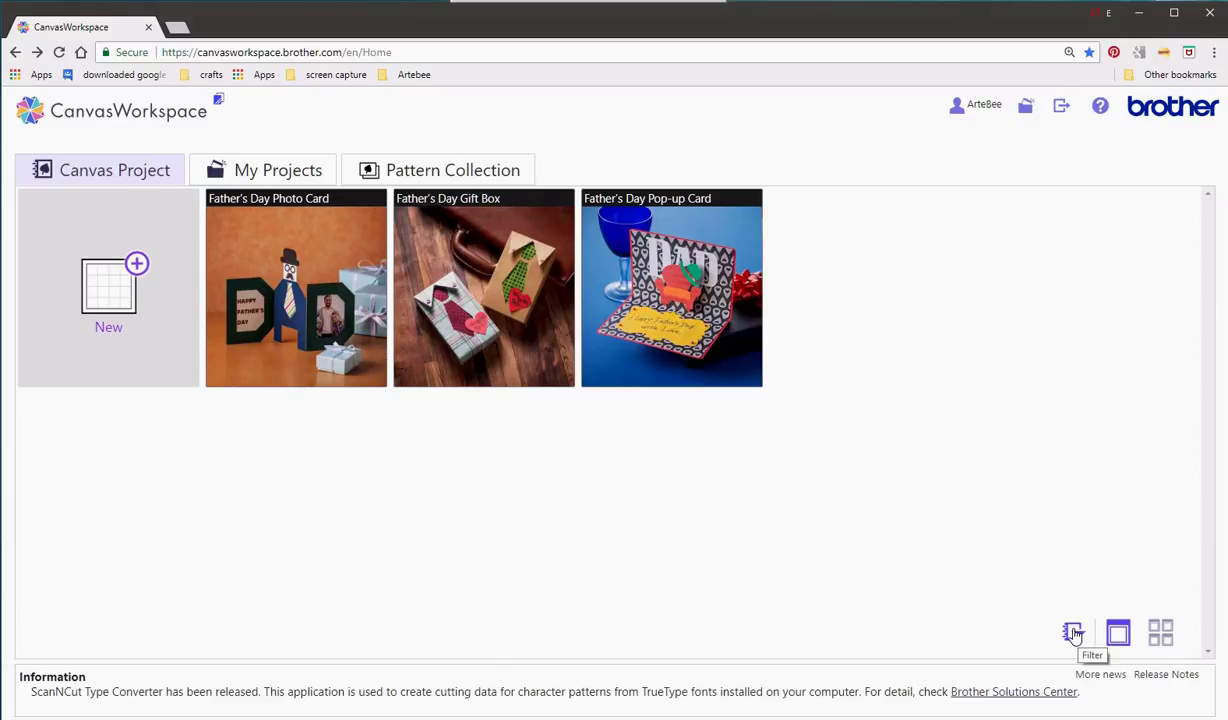
Erase the keyword, select all project categories and apply the filter.
left_click(1073, 633)
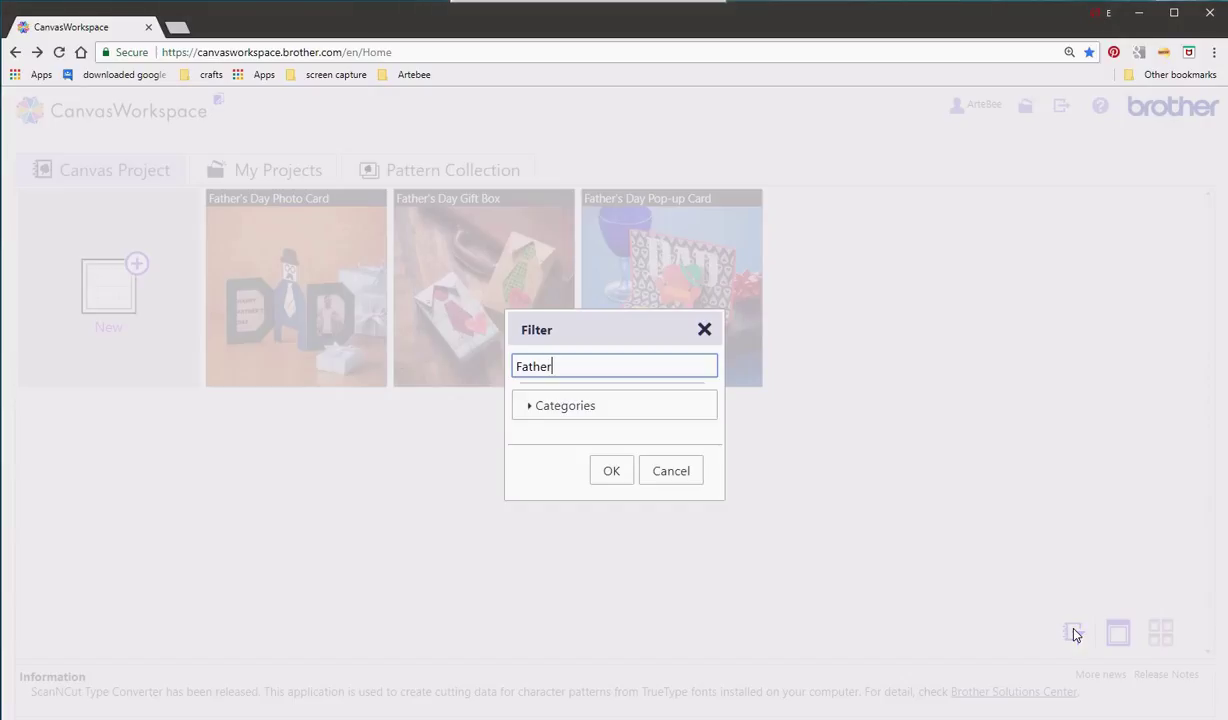
double_click(544, 368)
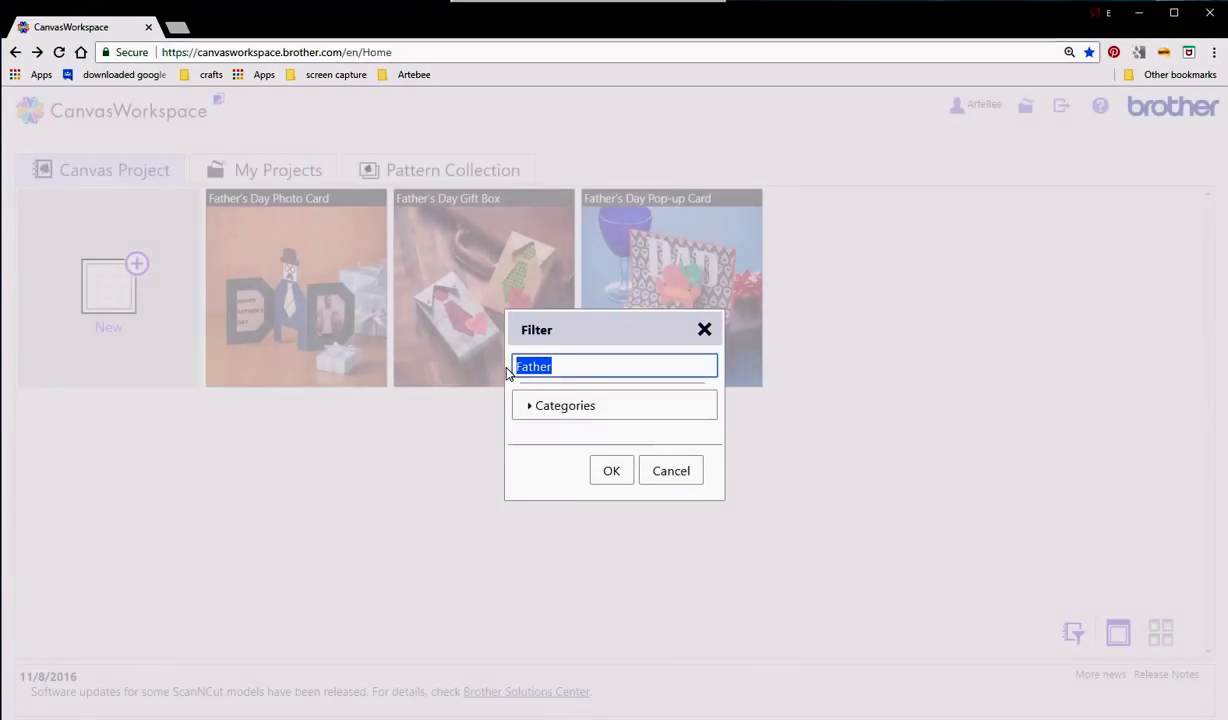
key("BackSpace")
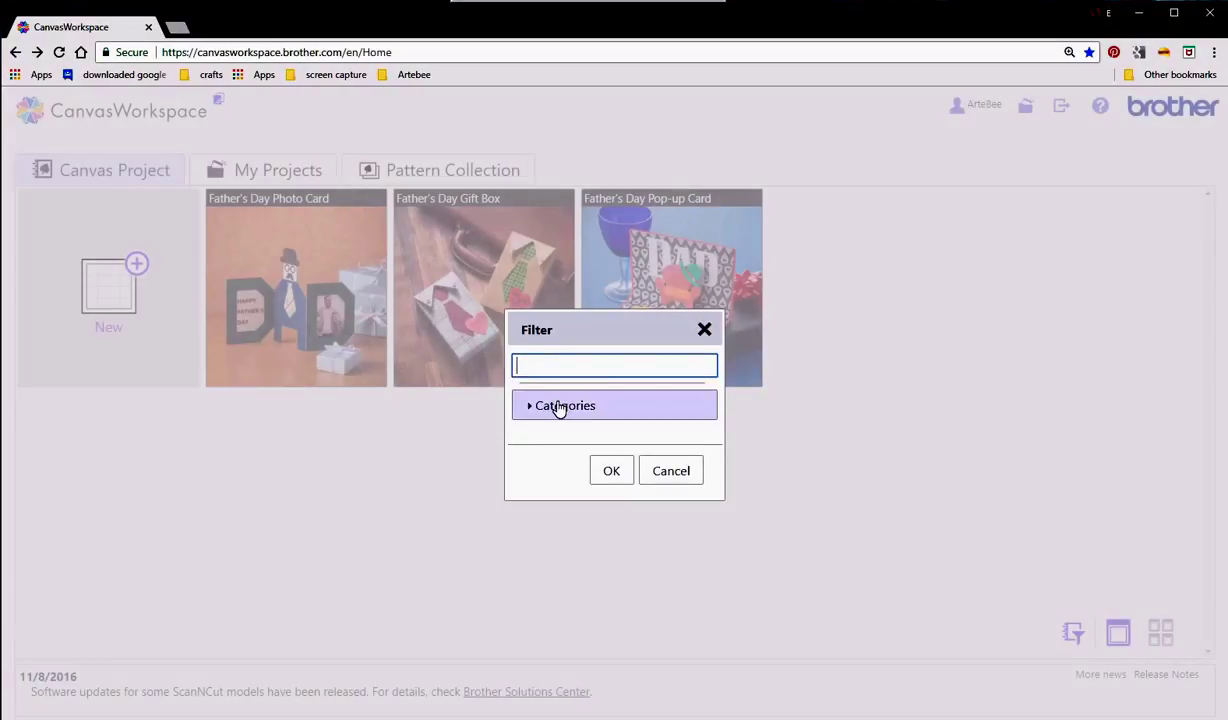
left_click(559, 408)
left_click(536, 441)
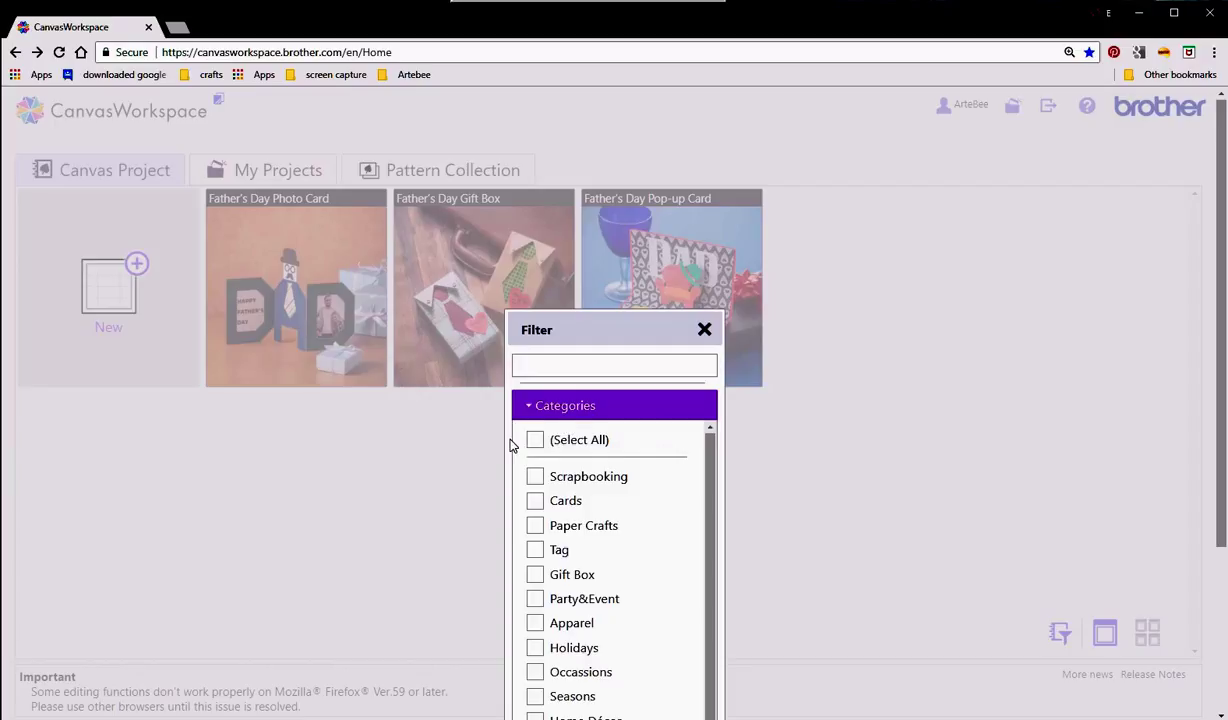
left_click(650, 436)
scroll(652, 425, "down", 3)
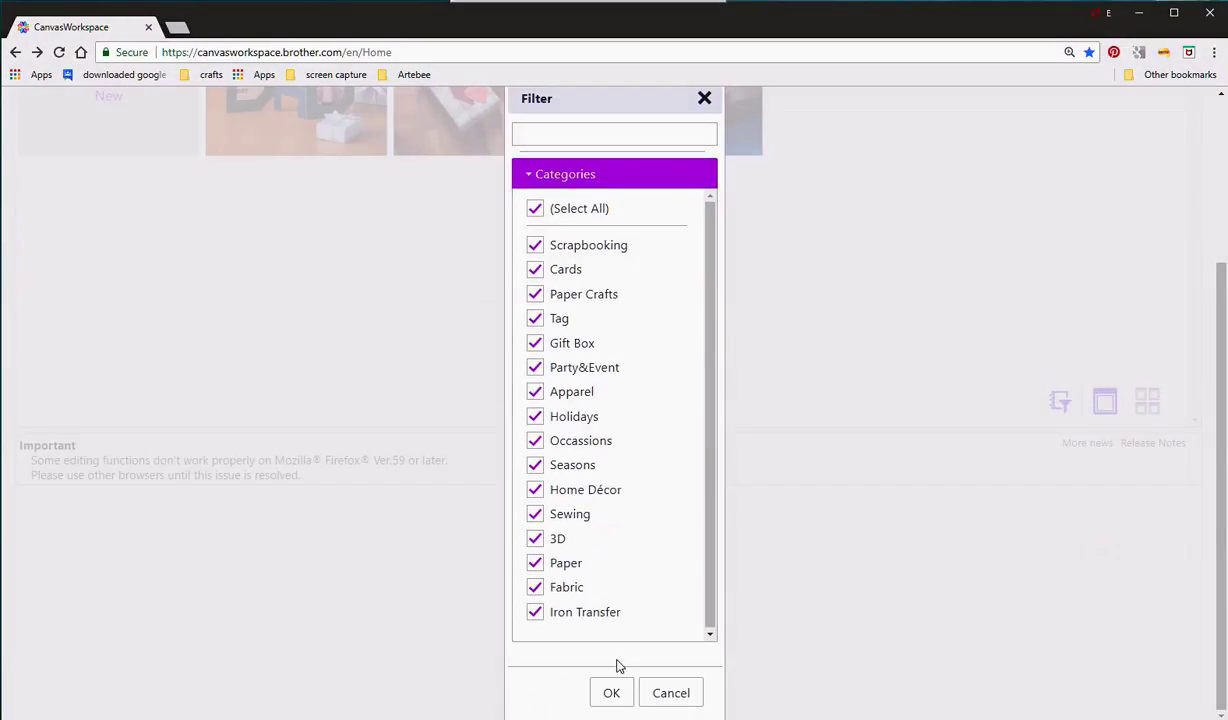
left_click(613, 692)
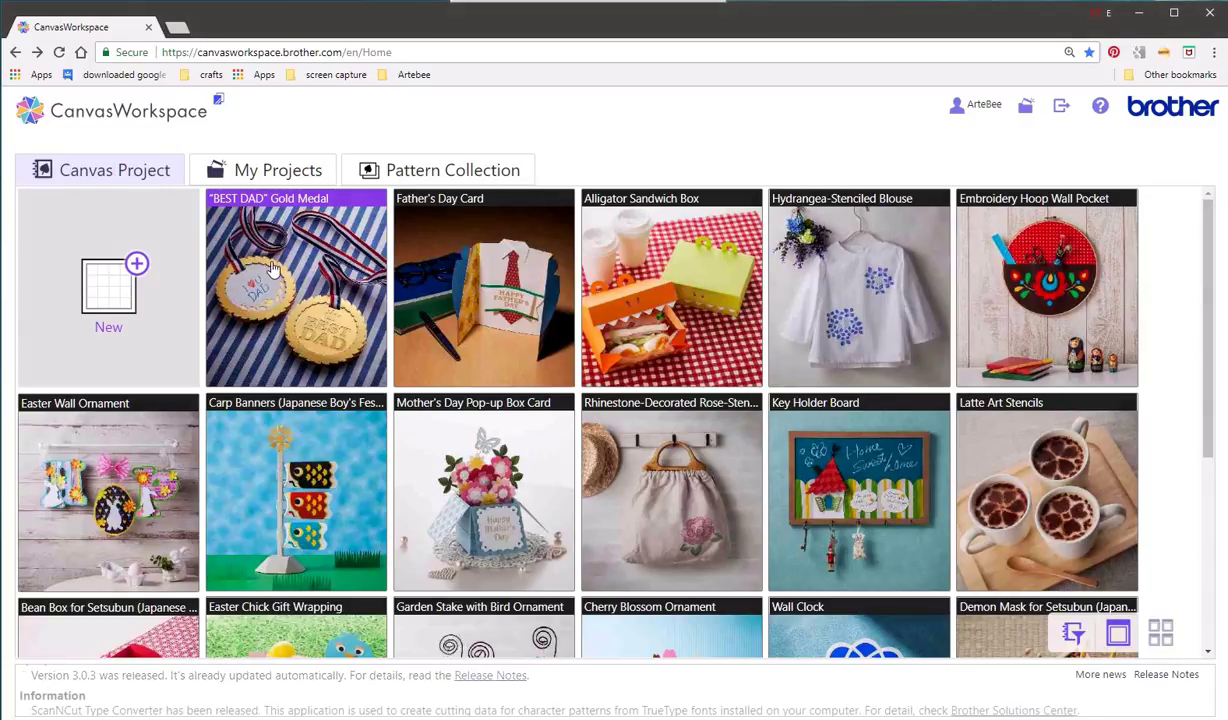
Scroll down the gallery and open the Father's Day Coupons project details.
scroll(281, 345, "down", 2)
scroll(281, 345, "down", 6)
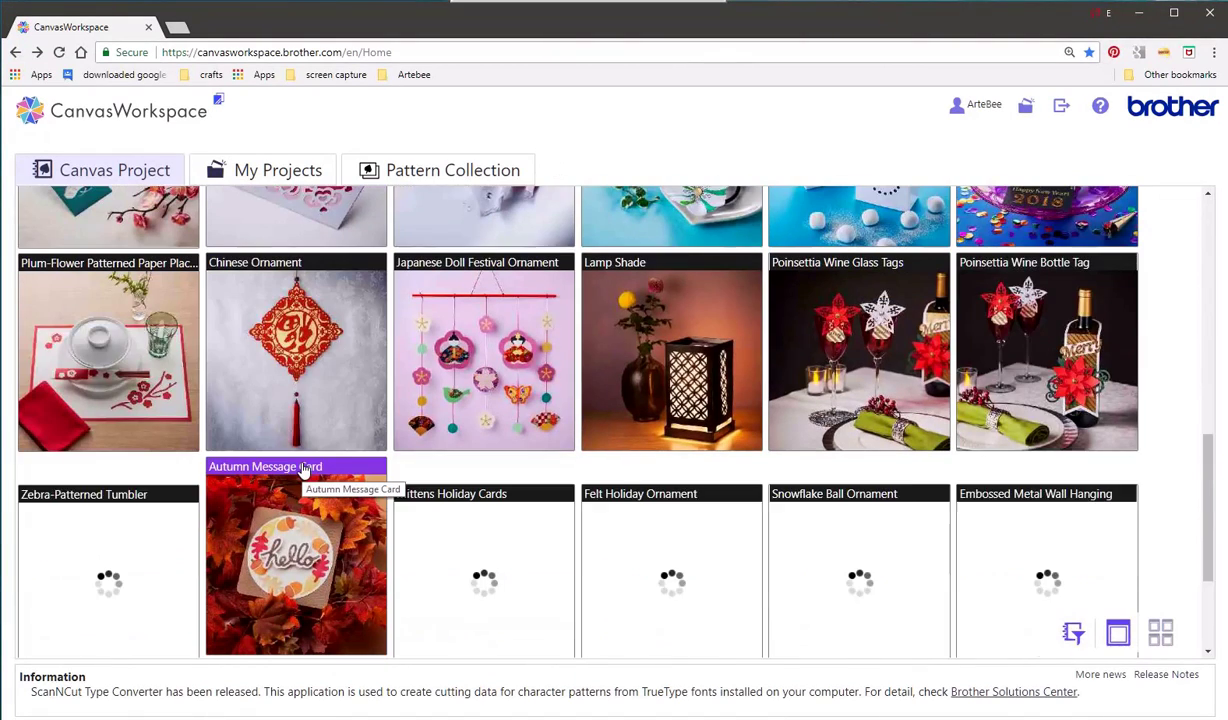
scroll(300, 472, "down", 2)
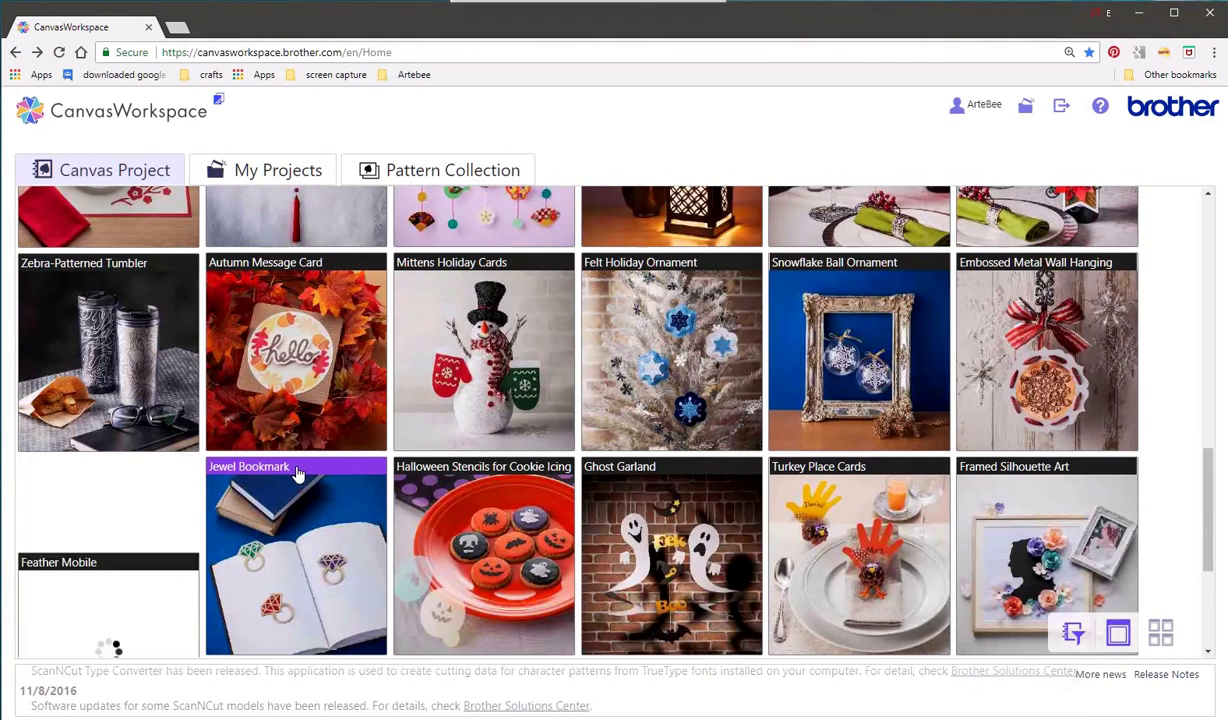
scroll(297, 475, "down", 2)
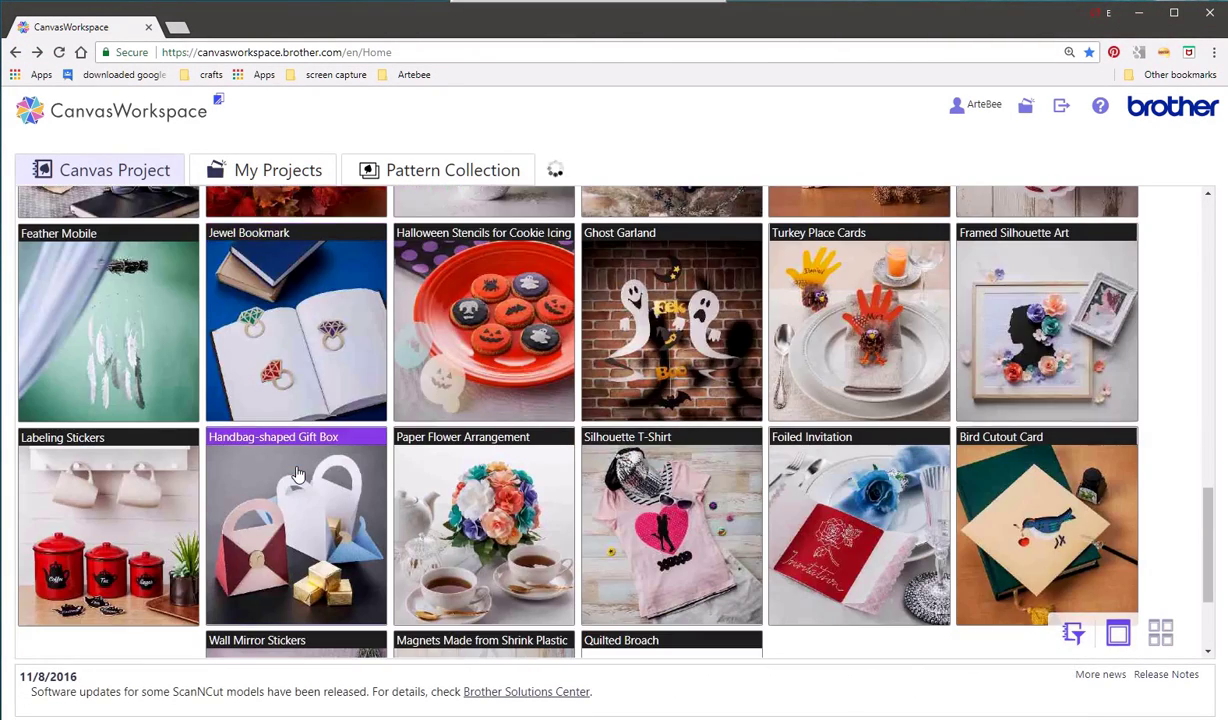
scroll(297, 475, "down", 2)
scroll(297, 475, "down", 2)
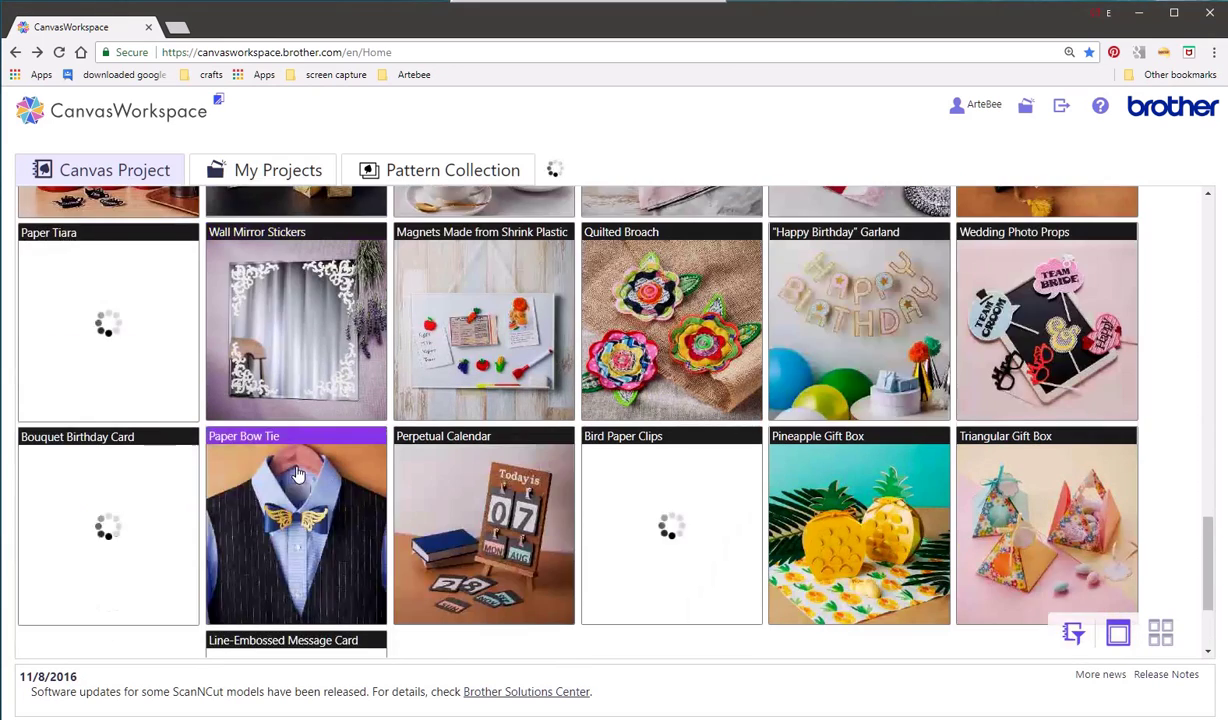
scroll(297, 475, "down", 2)
scroll(297, 475, "down", 2)
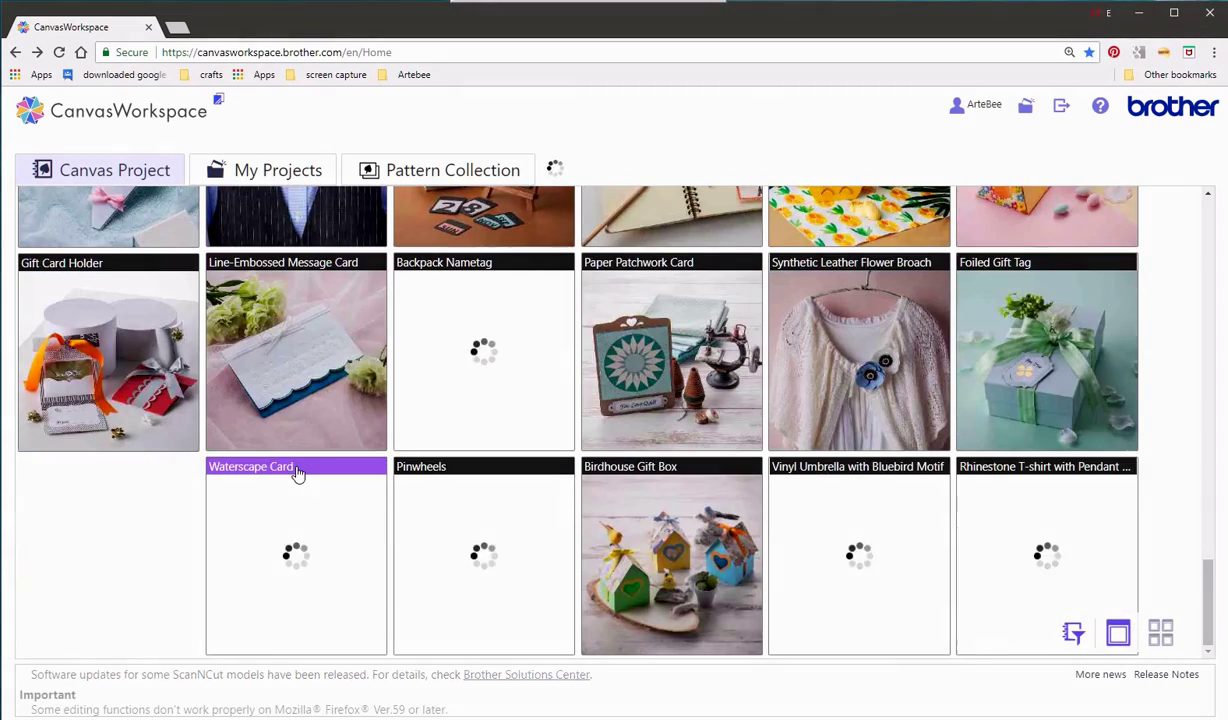
scroll(297, 475, "down", 4)
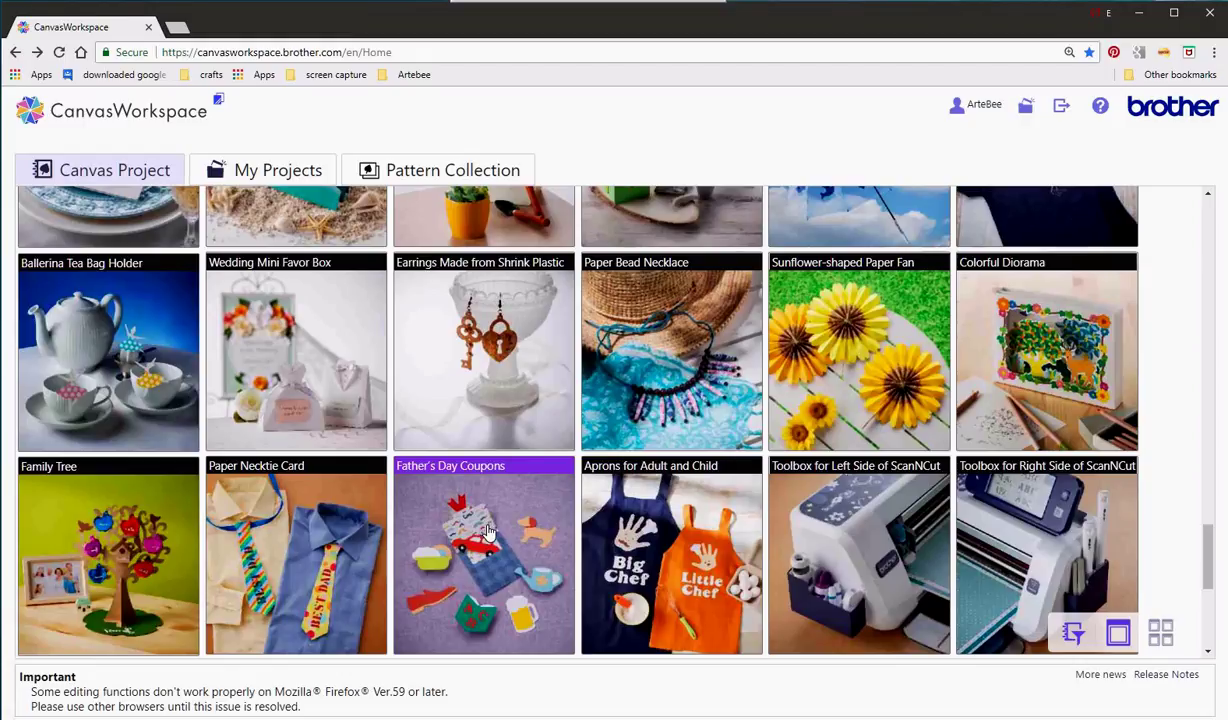
left_click(488, 531)
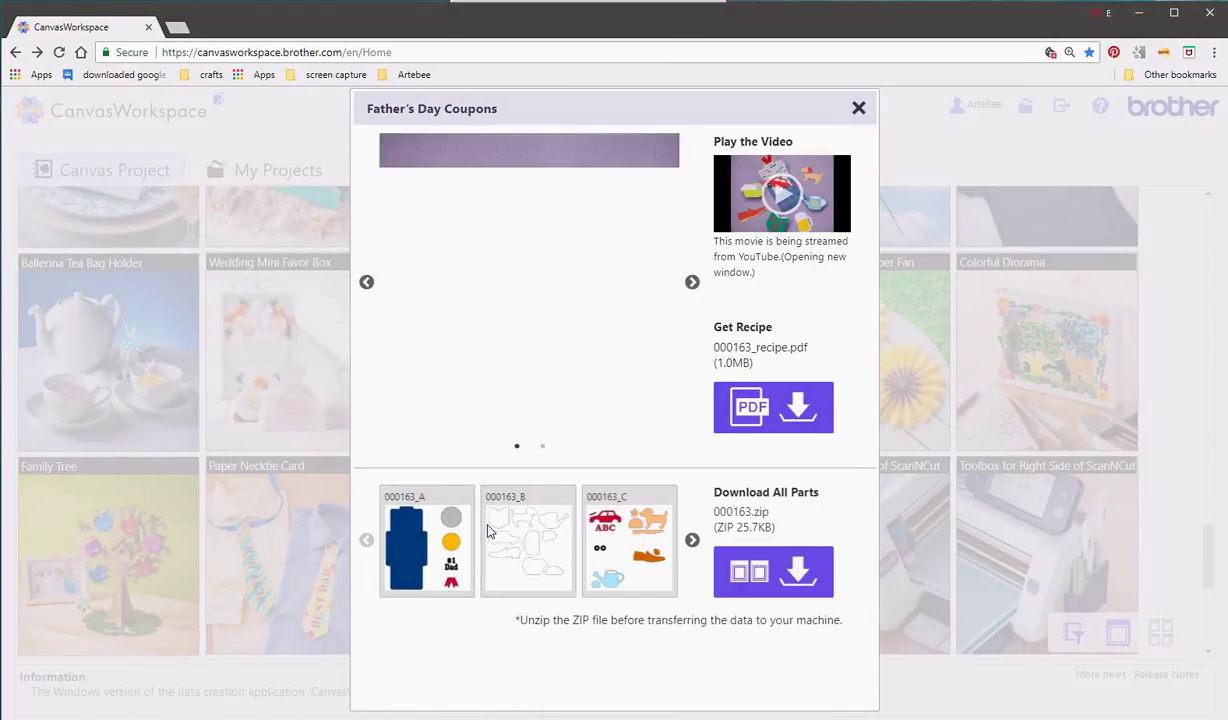
Browse the project photos and parts 000163_A–D, then open transfer options for 000163_C.
left_click(367, 284)
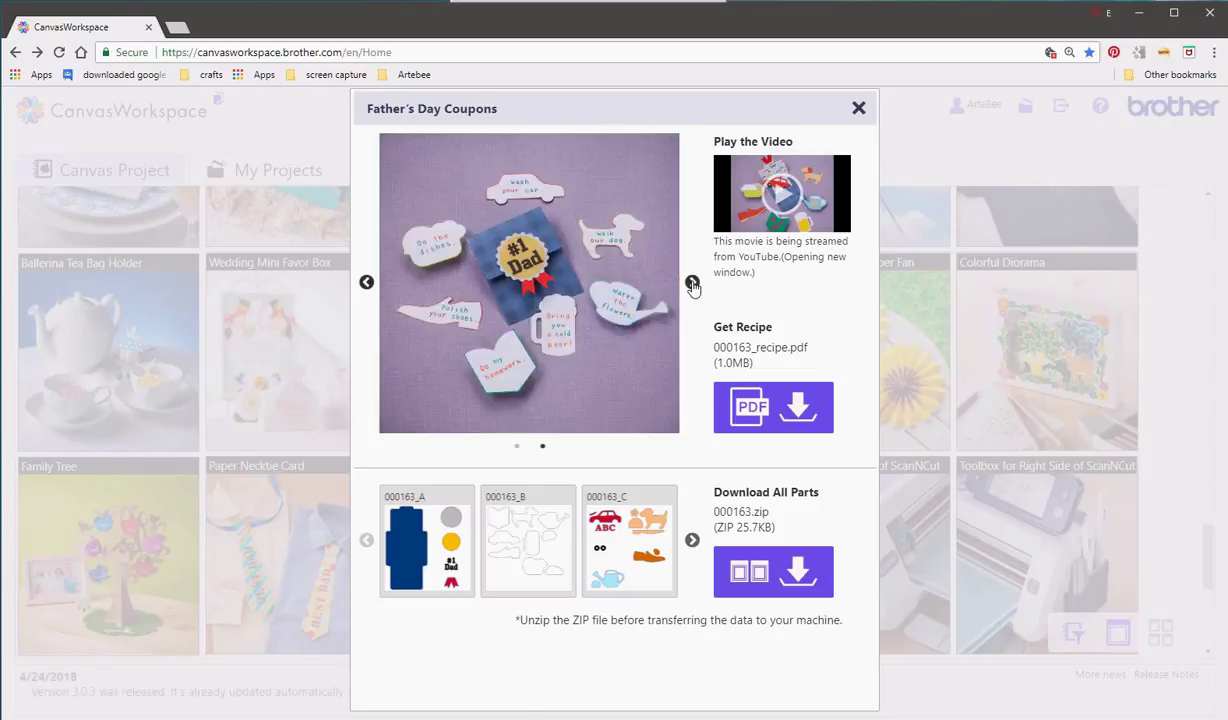
left_click(692, 285)
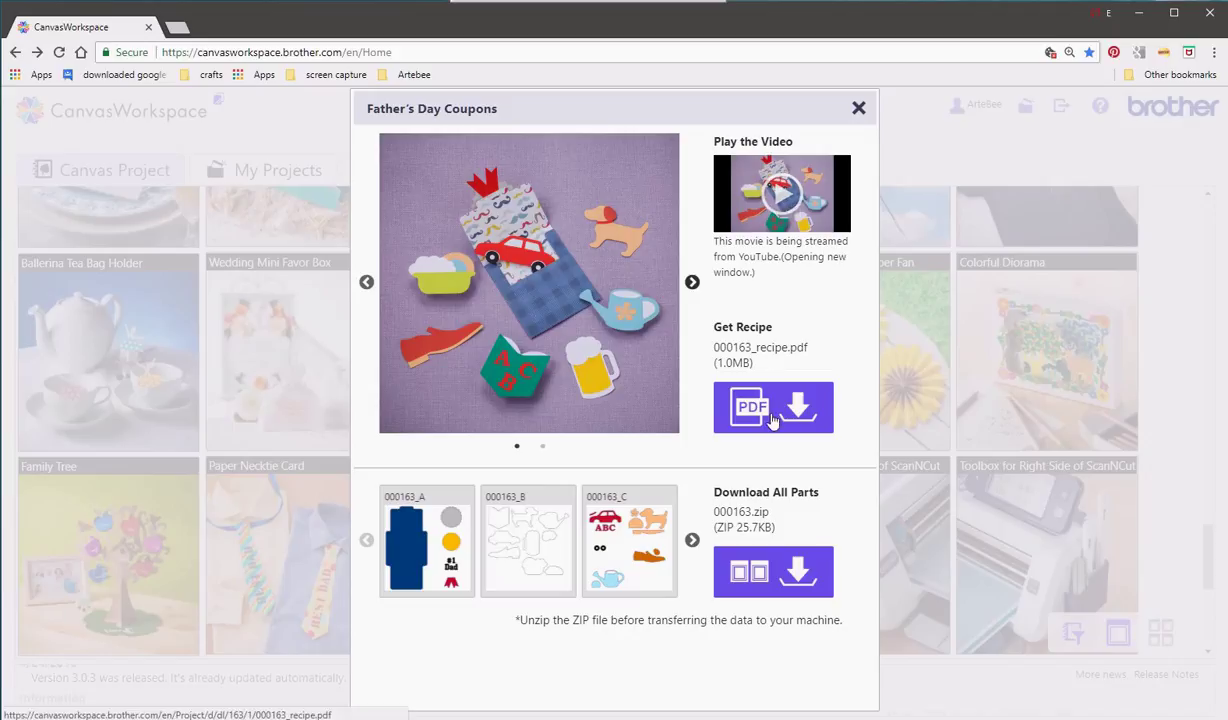
left_click(692, 541)
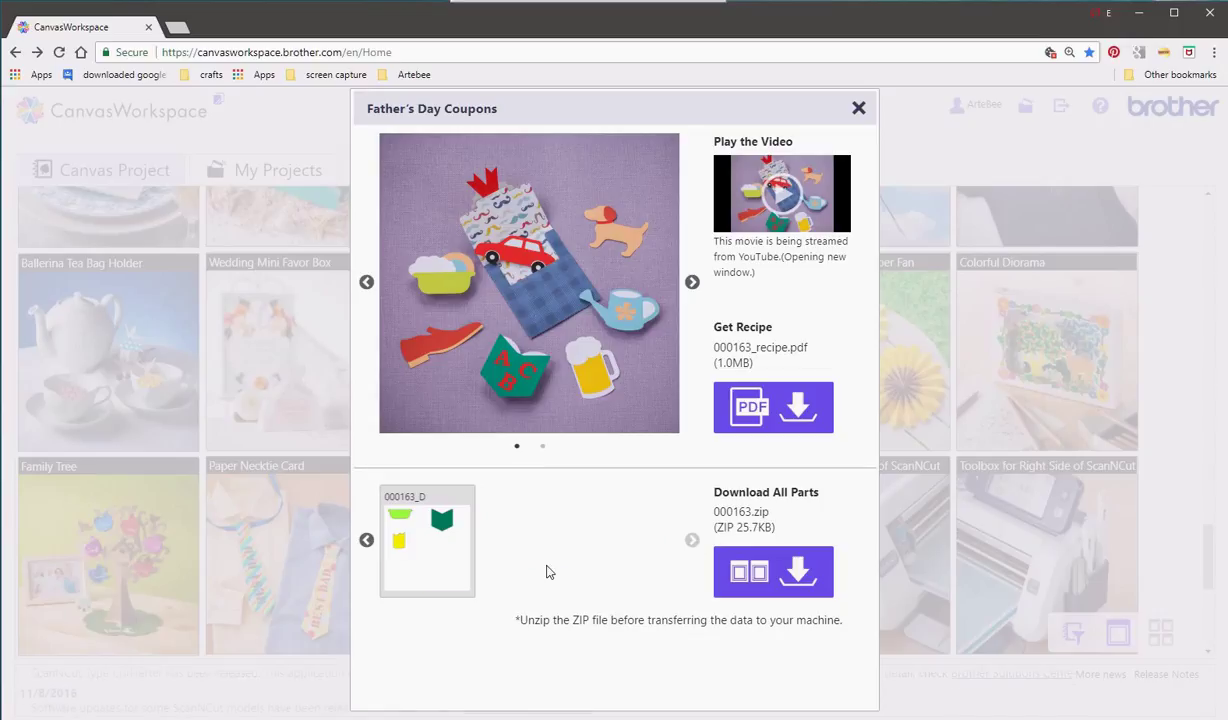
left_click(366, 542)
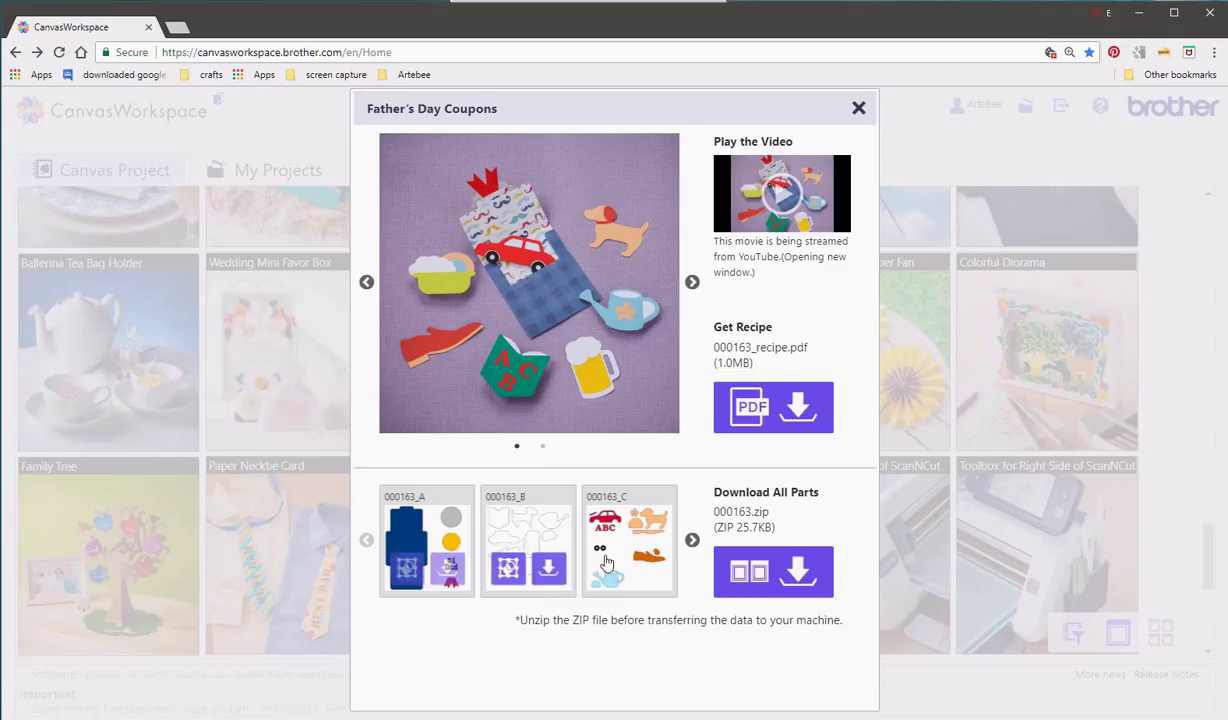
mouse_move(599, 552)
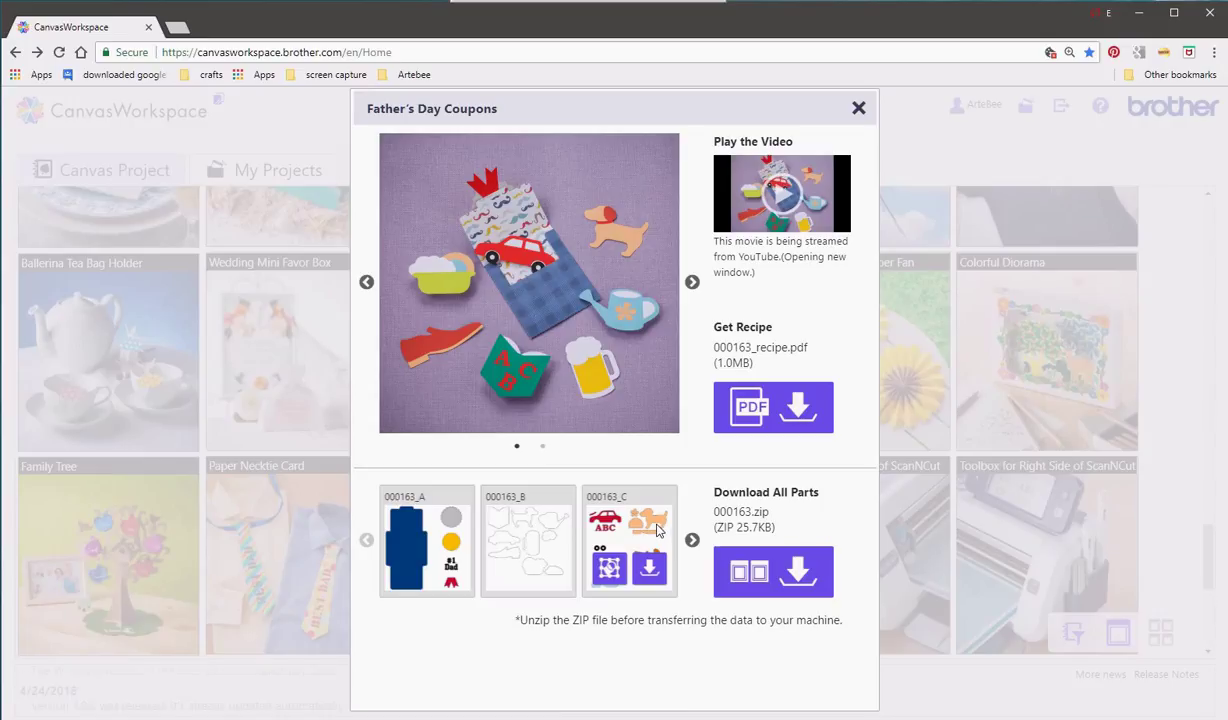
left_click(646, 575)
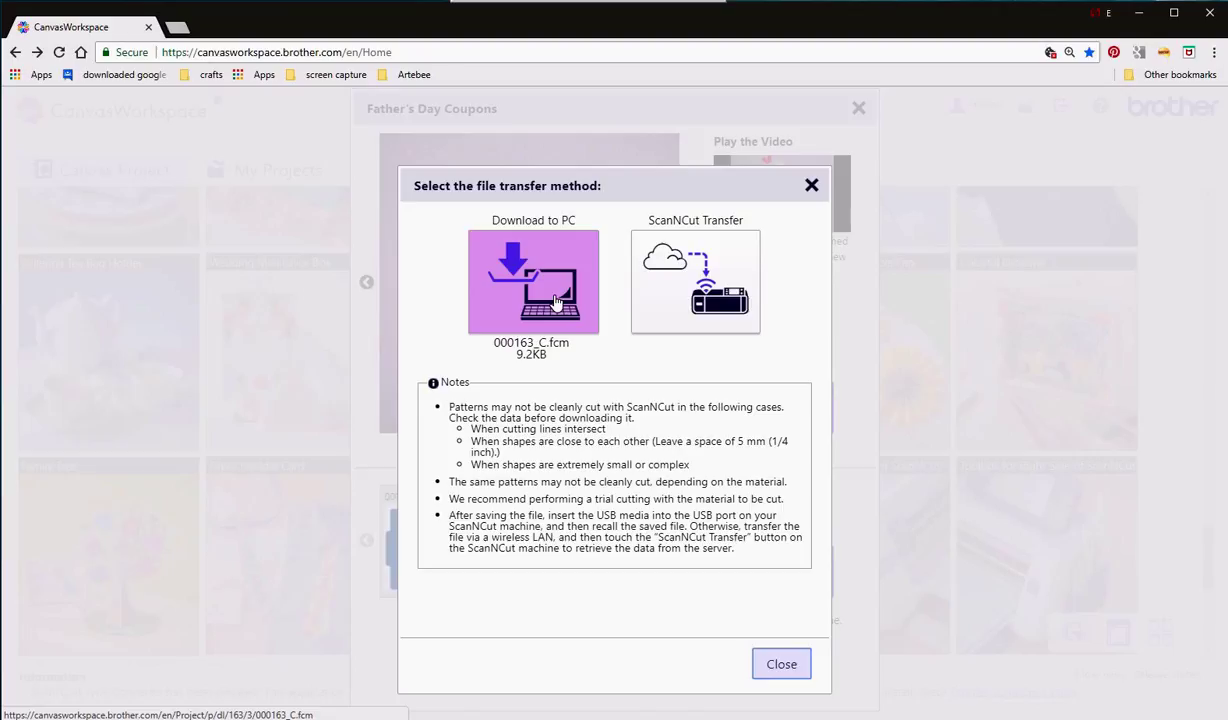
Send part 000163_C by ScanNCut Transfer and close the ready confirmation.
right_click(555, 301)
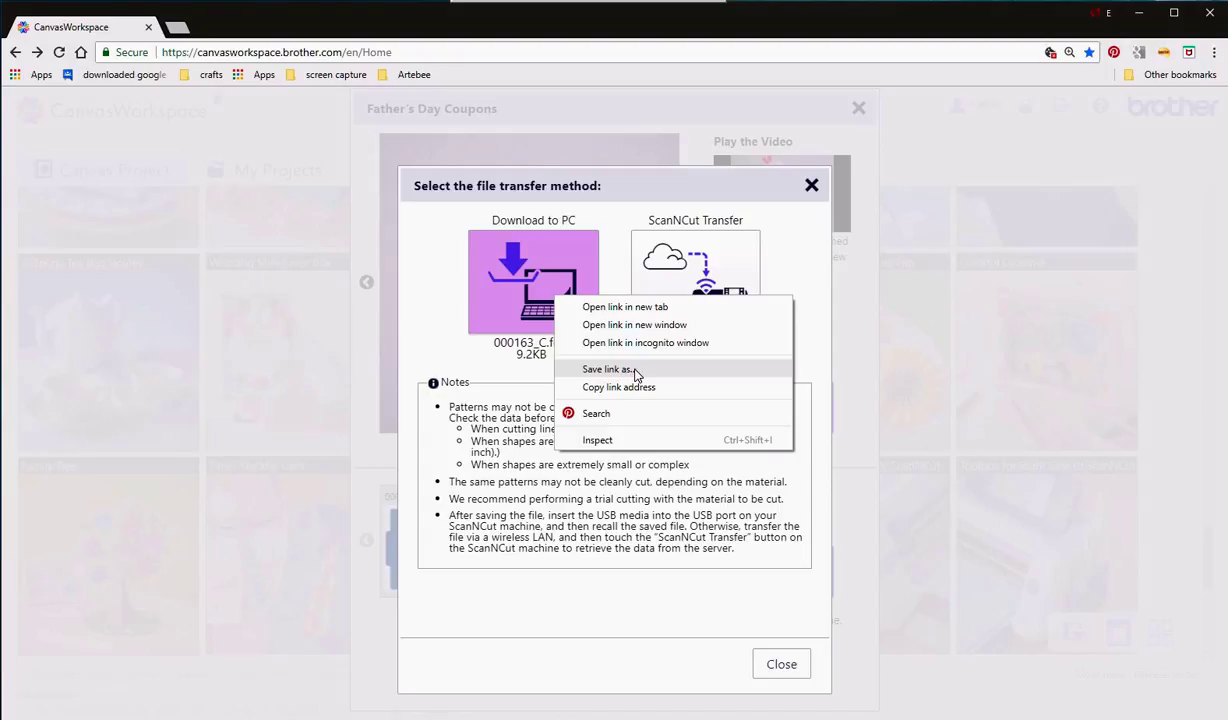
left_click(784, 271)
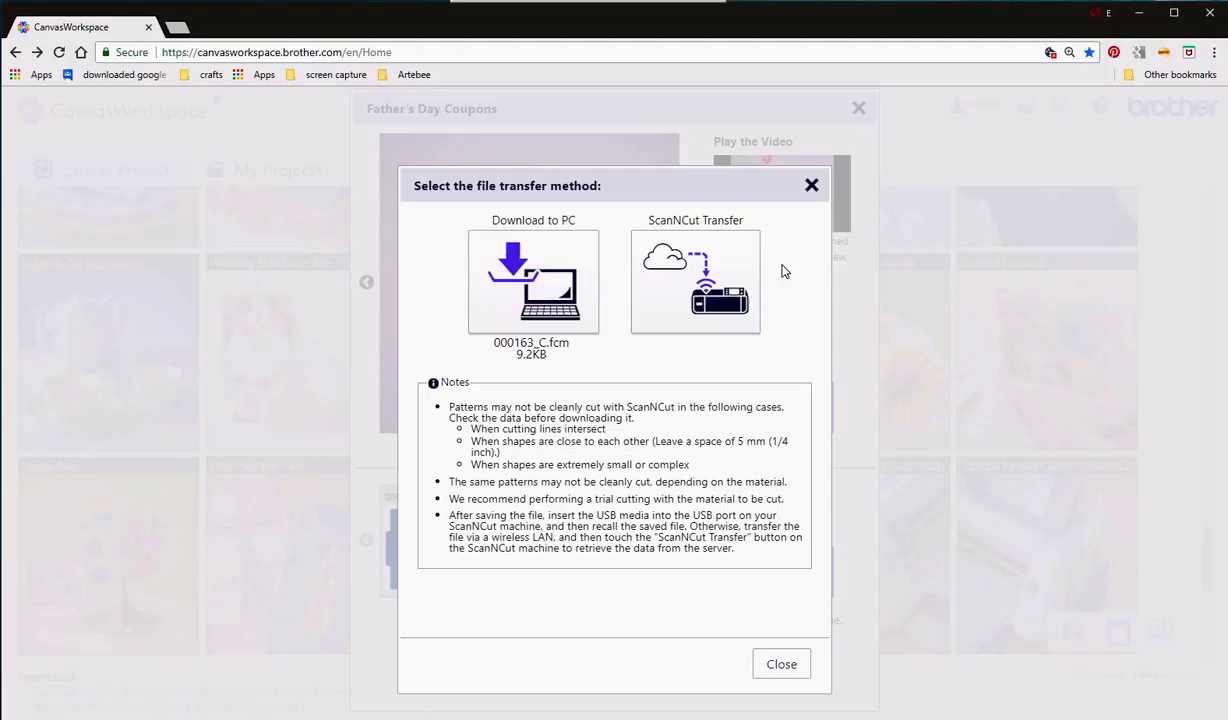
left_click(712, 294)
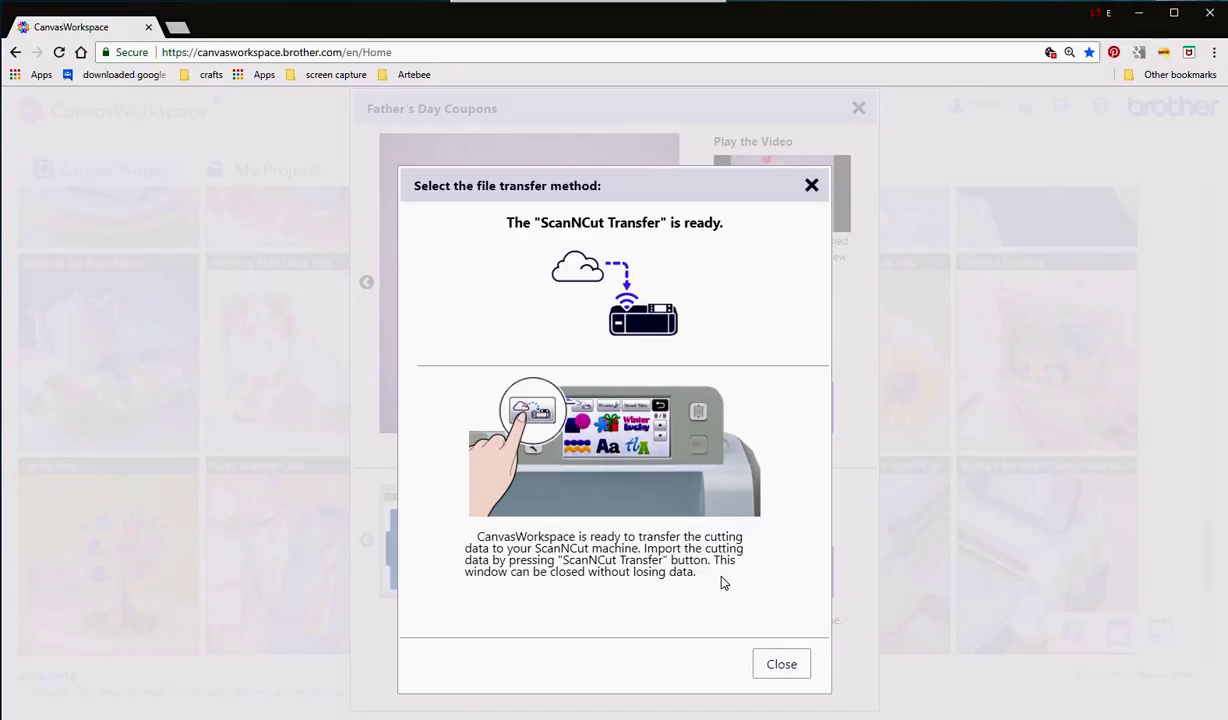
left_click(794, 676)
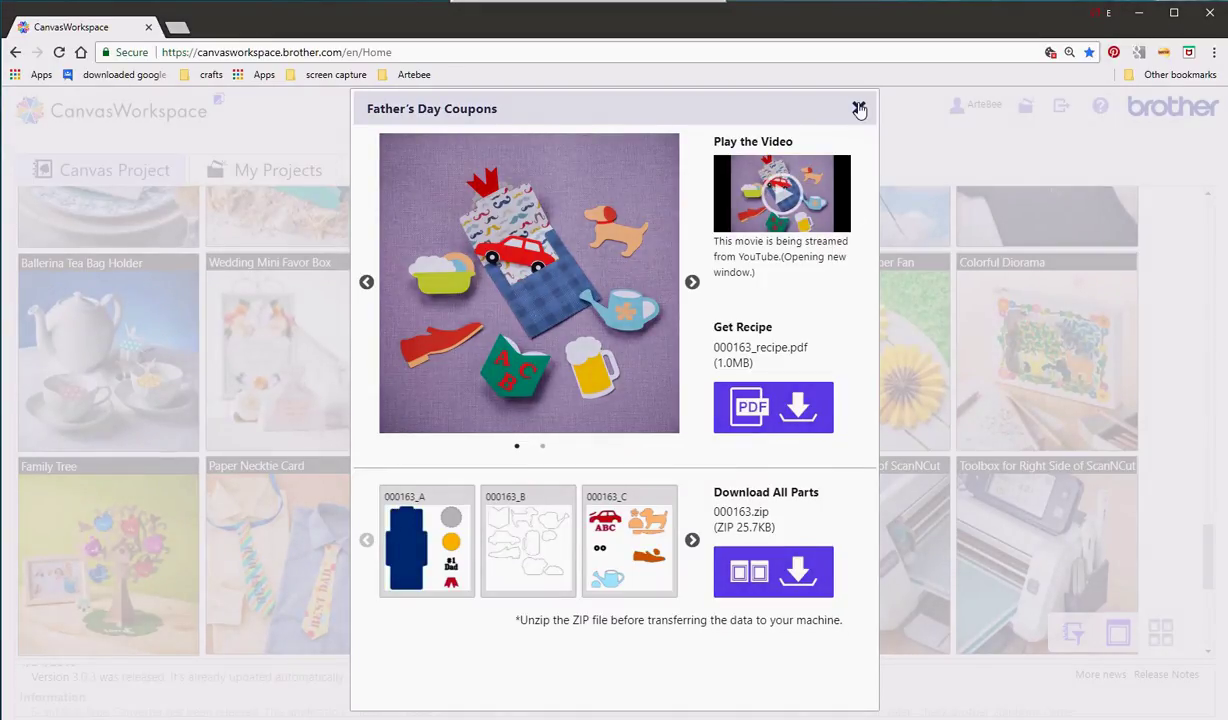
Close the Father's Day Coupons panel and scroll down the project gallery.
left_click(858, 108)
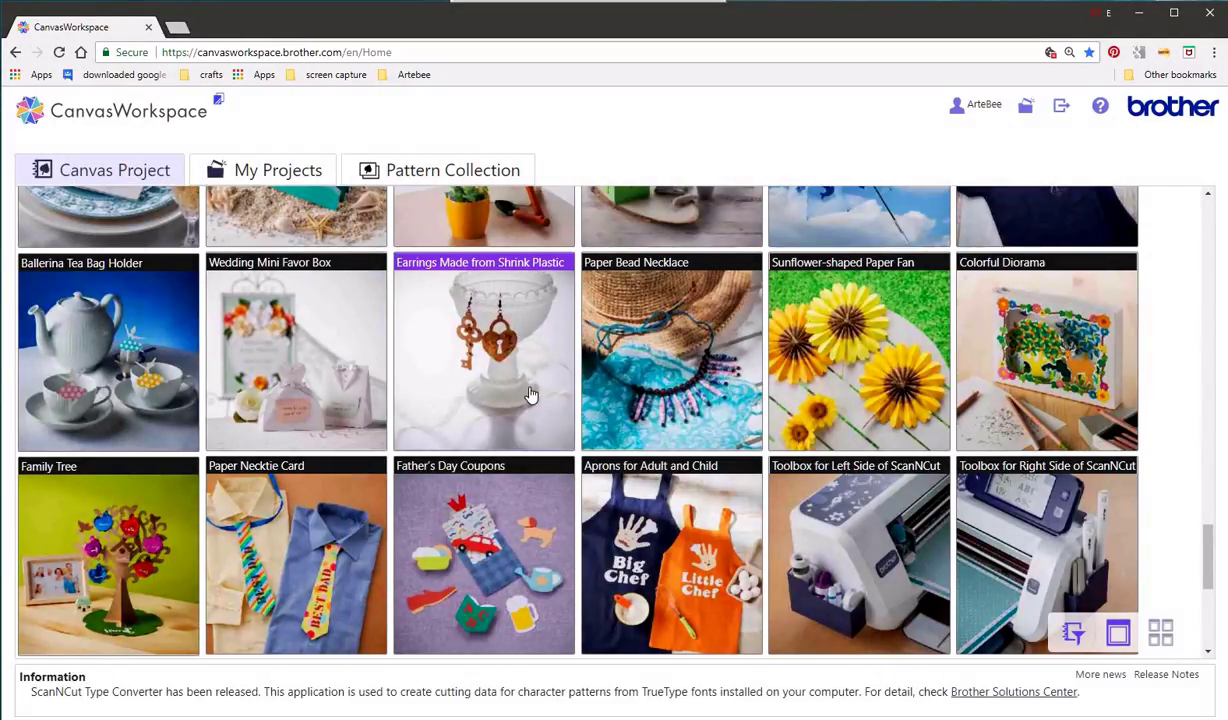
scroll(531, 395, "down", 3)
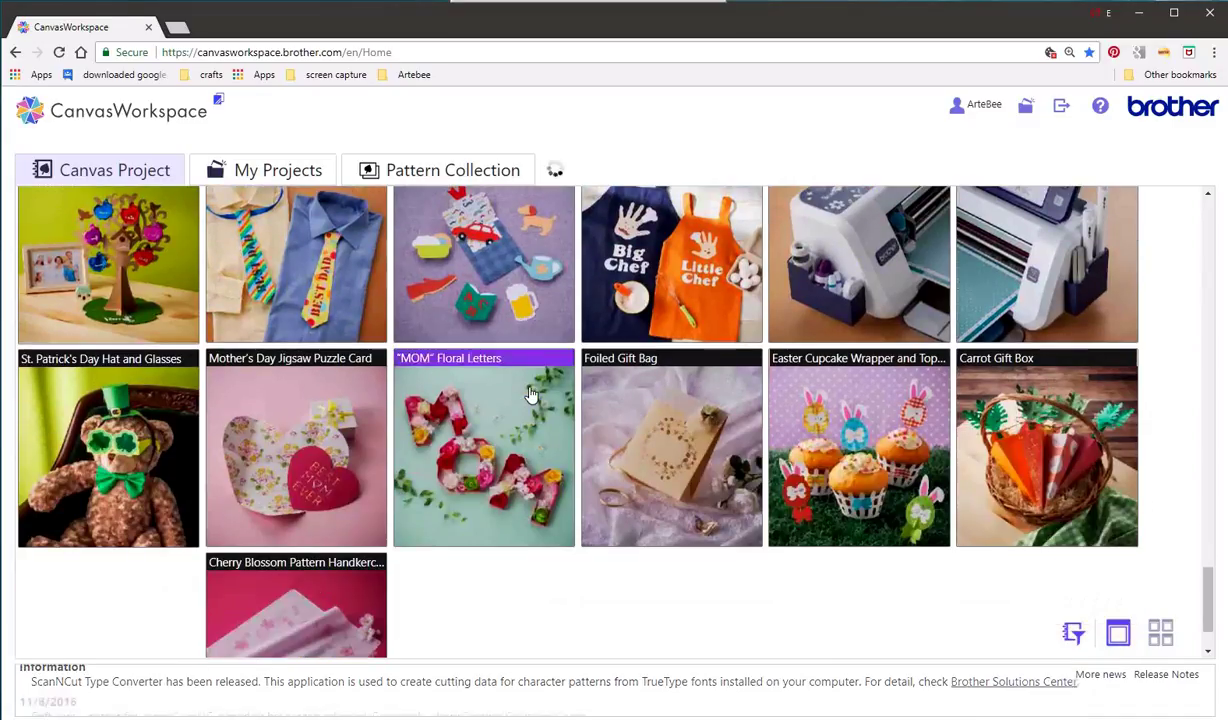